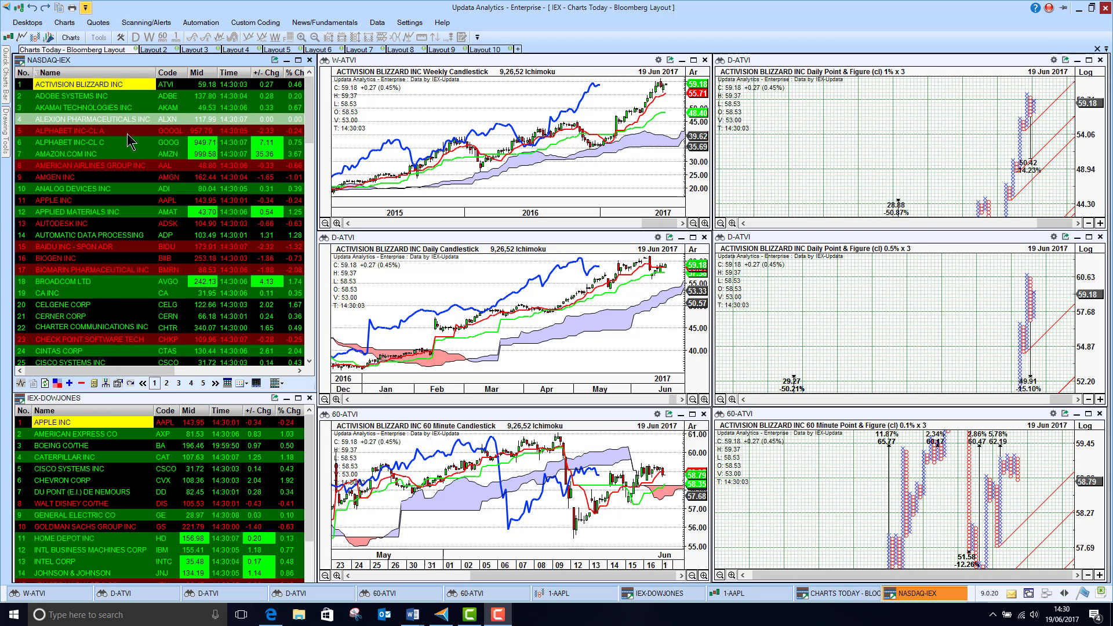
Bring the web browser showing the IEX Investors Exchange homepage to the front
click(271, 614)
click(139, 14)
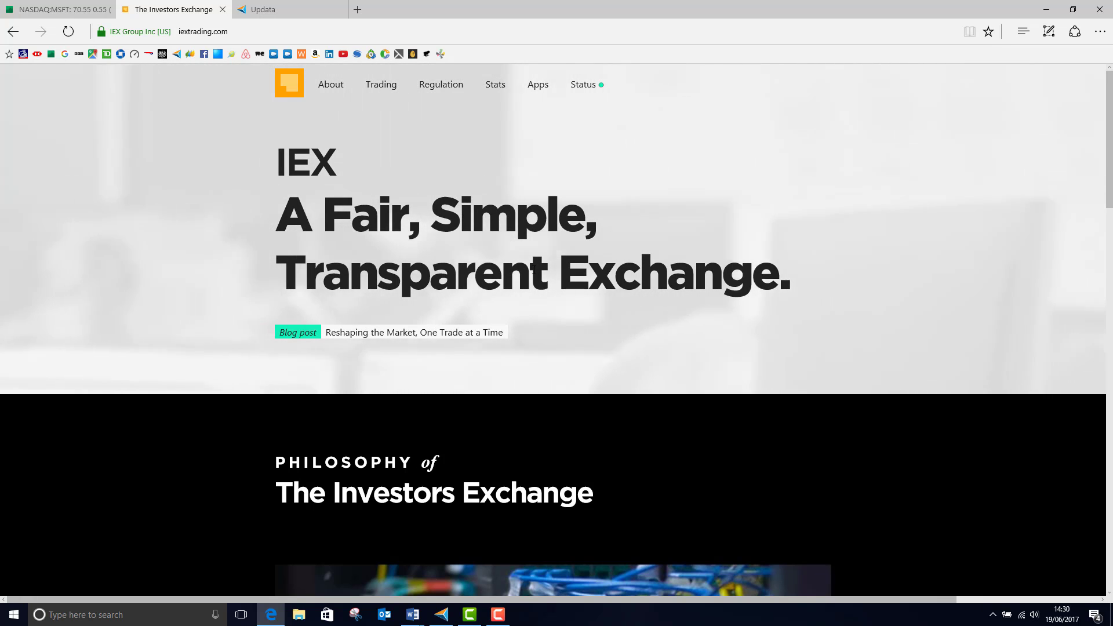
click(271, 11)
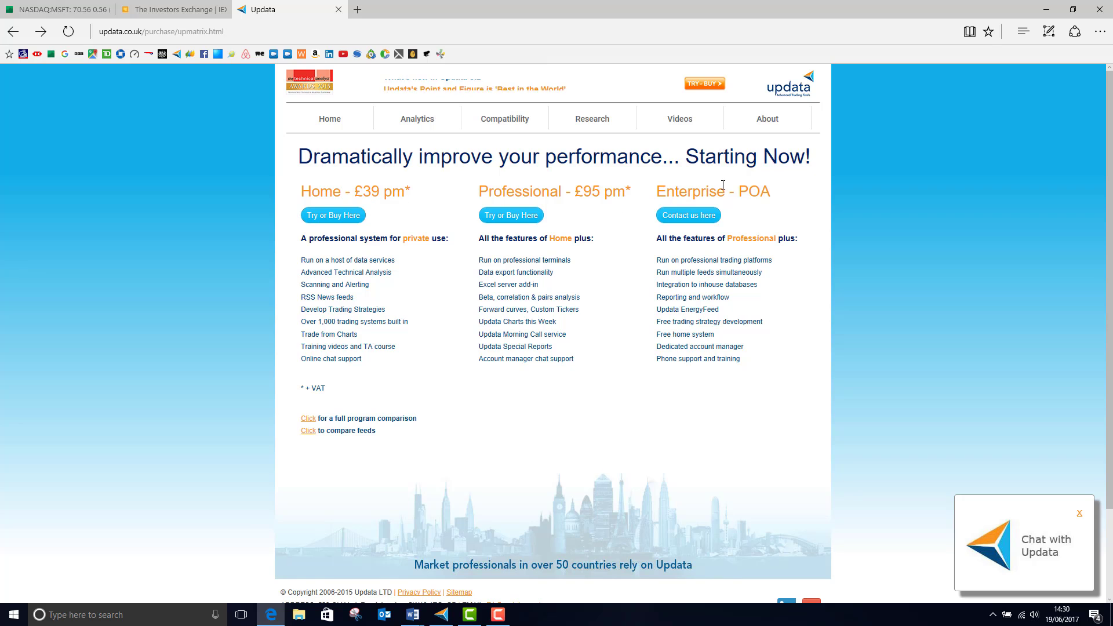
click(185, 12)
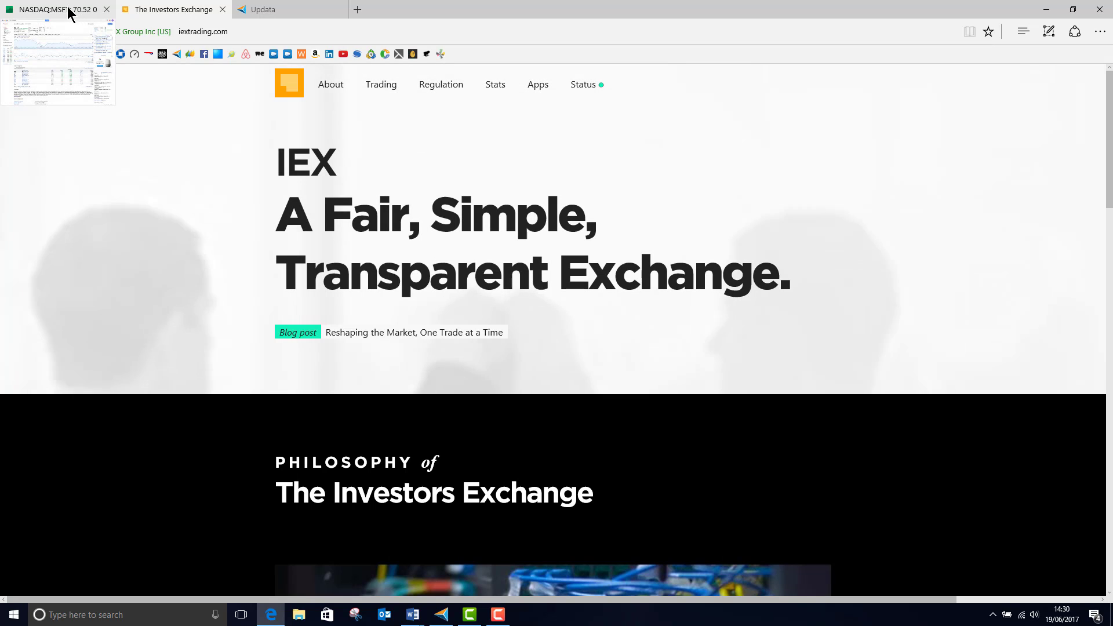
click(68, 13)
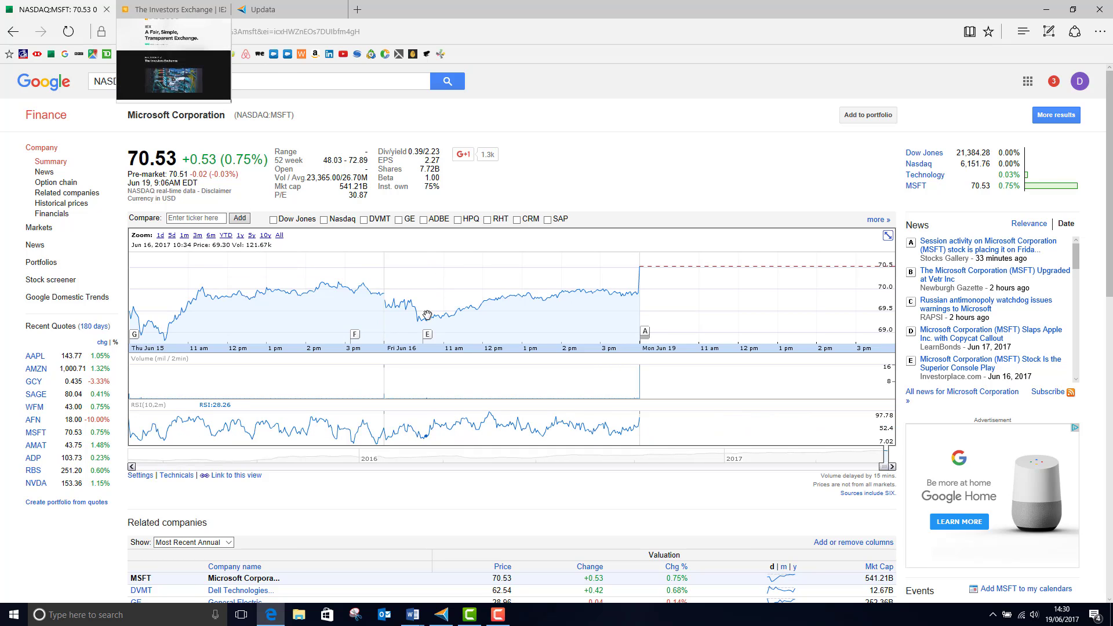
click(182, 11)
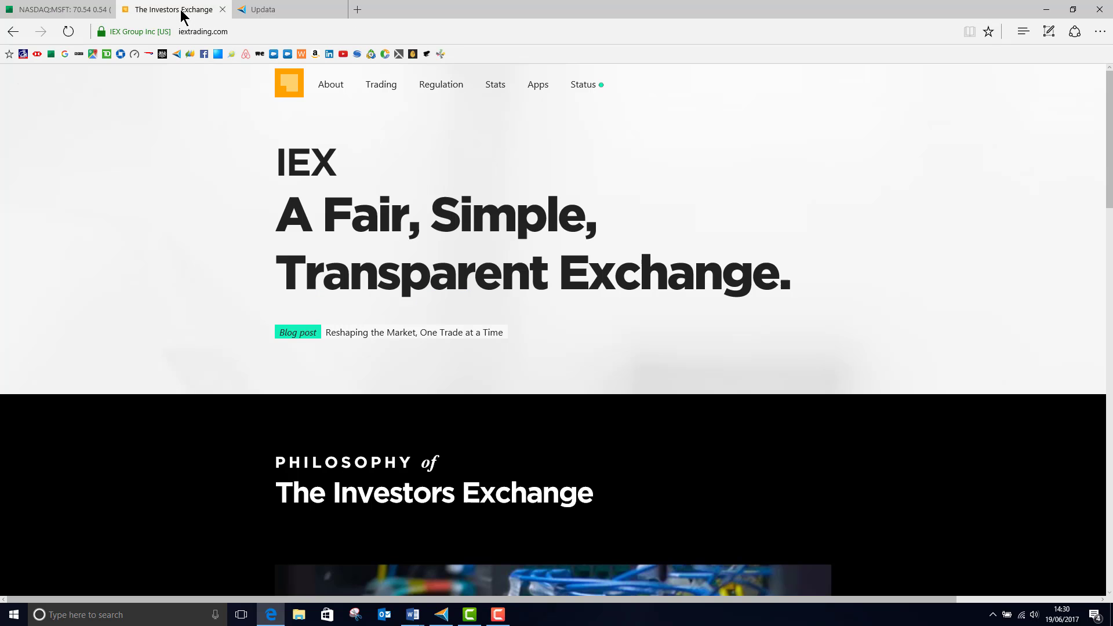
Return to Updata, browse Adobe, Akamai, Alexion and Alphabet, then open Apple's daily chart full-window
click(444, 618)
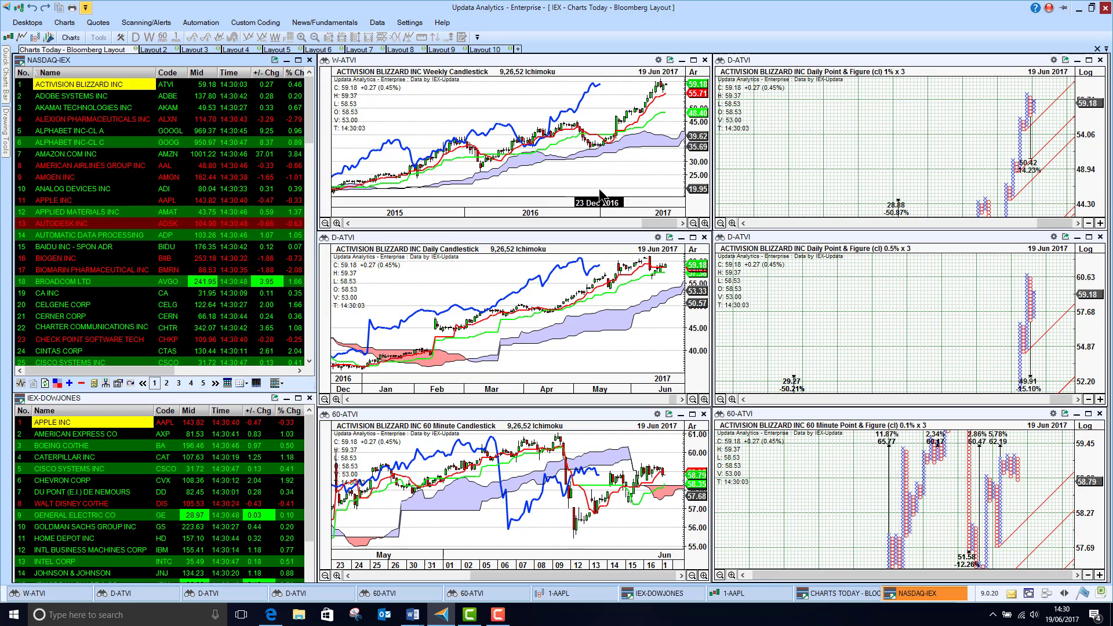
click(106, 97)
click(108, 107)
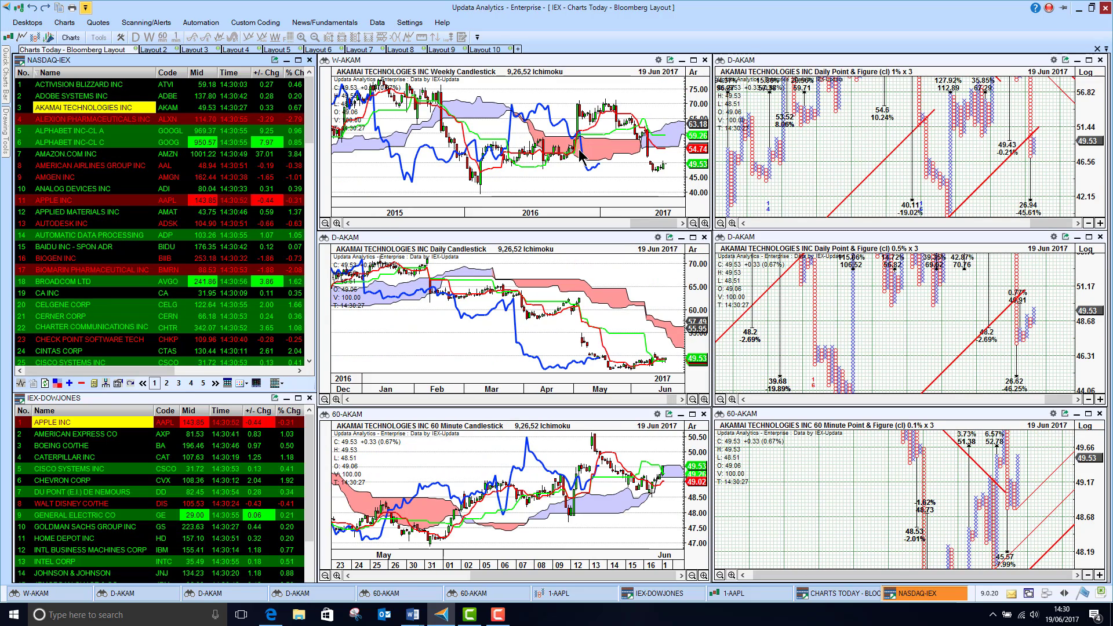
click(104, 120)
click(104, 130)
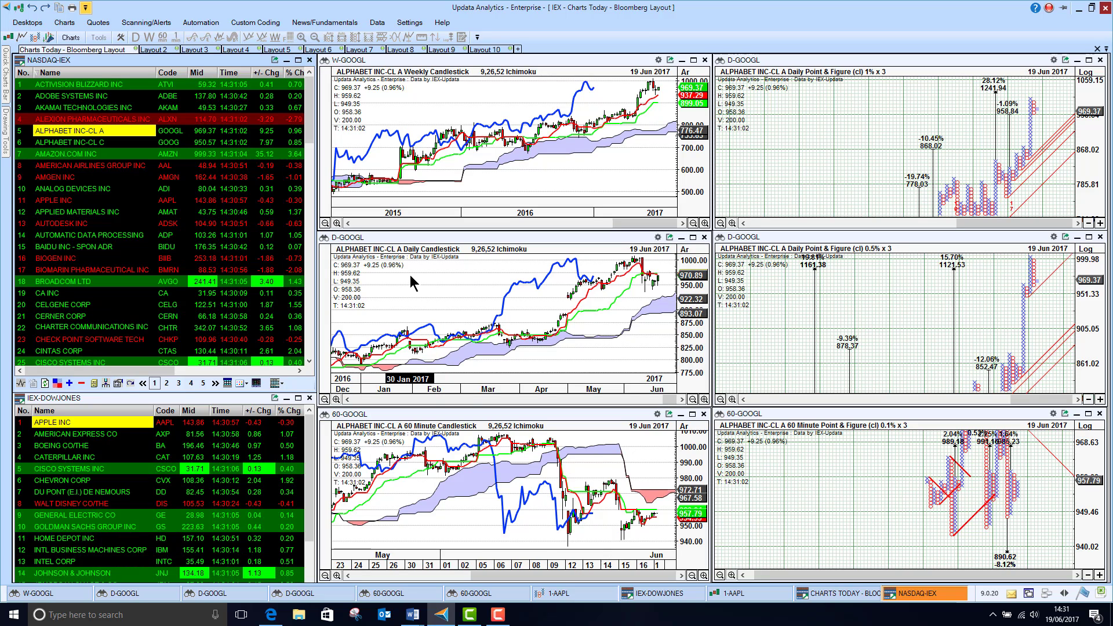
double_click(60, 202)
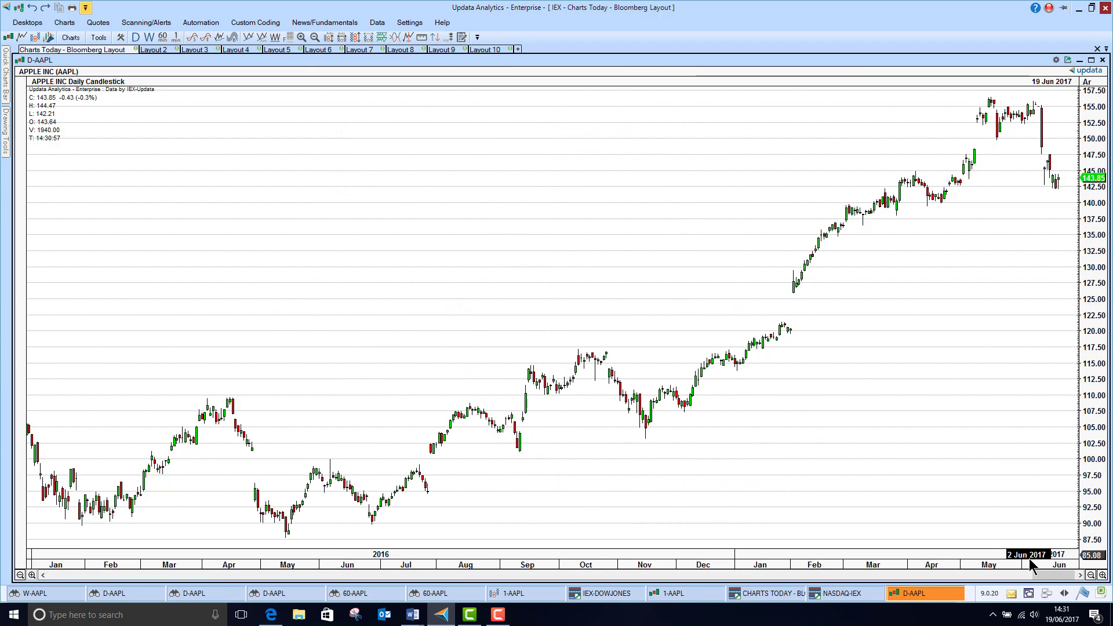
Switch the Apple chart to 1-minute bars and widen the range to early May–mid June
drag(1031, 575, 1006, 579)
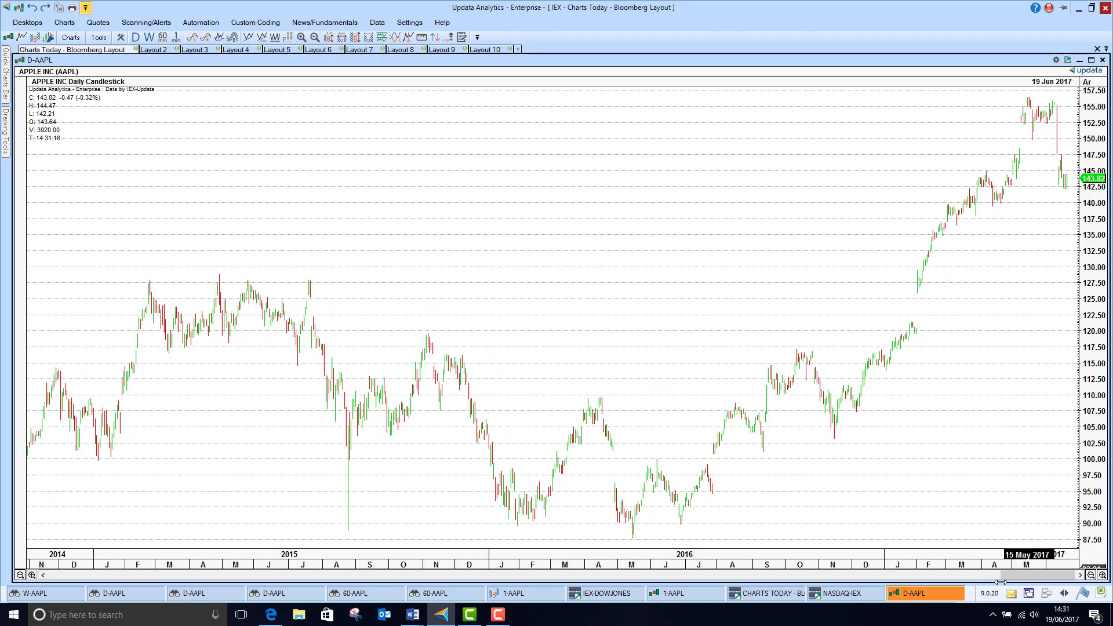
click(163, 39)
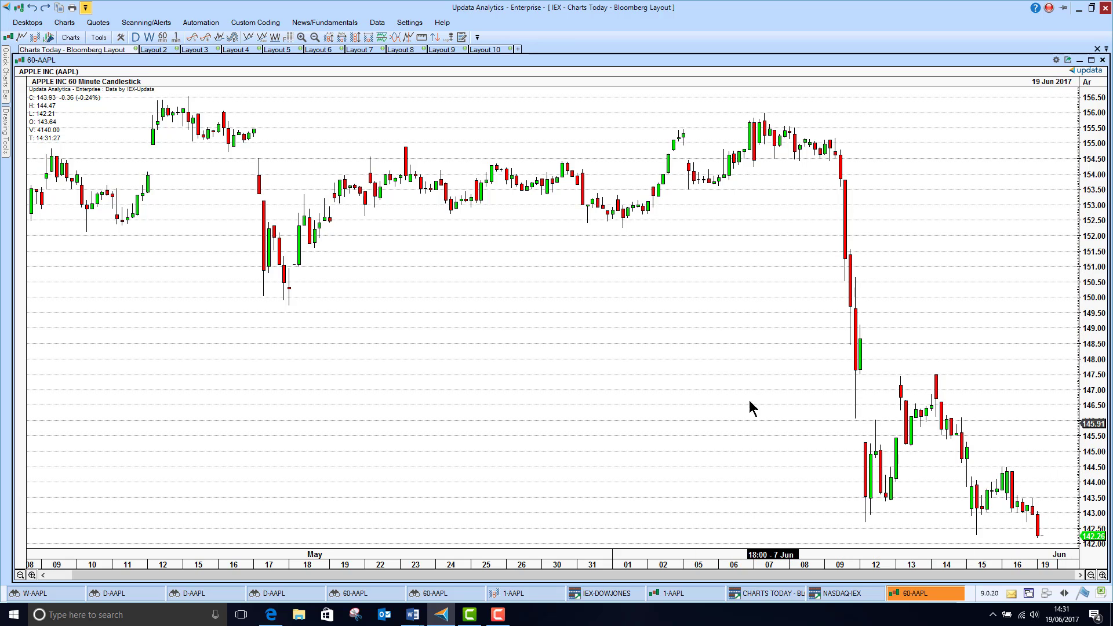
click(175, 38)
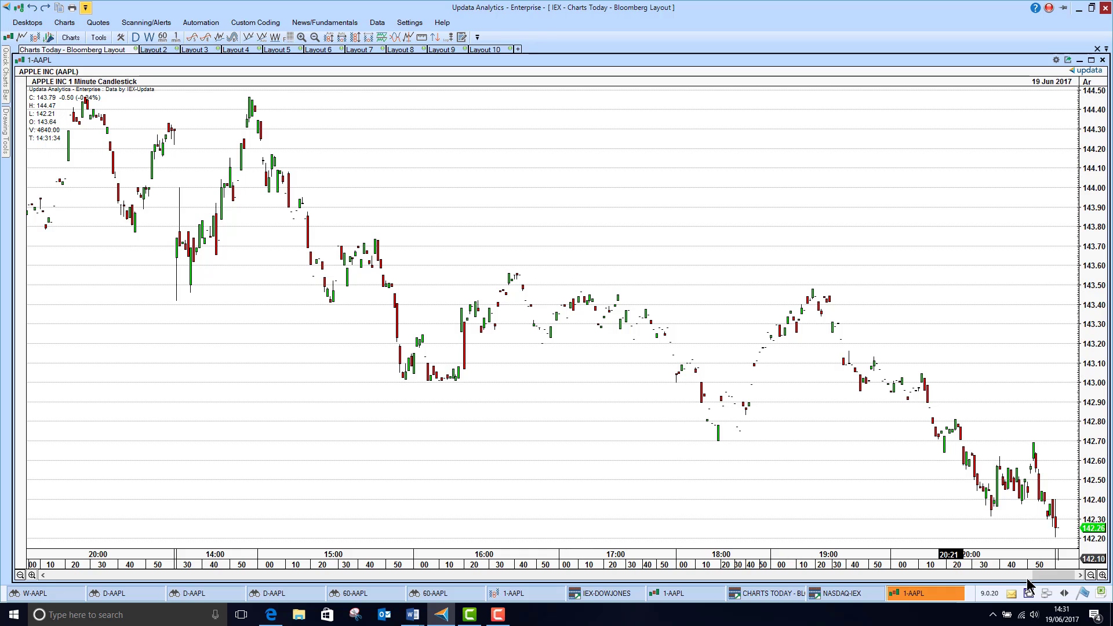
drag(1032, 576, 33, 553)
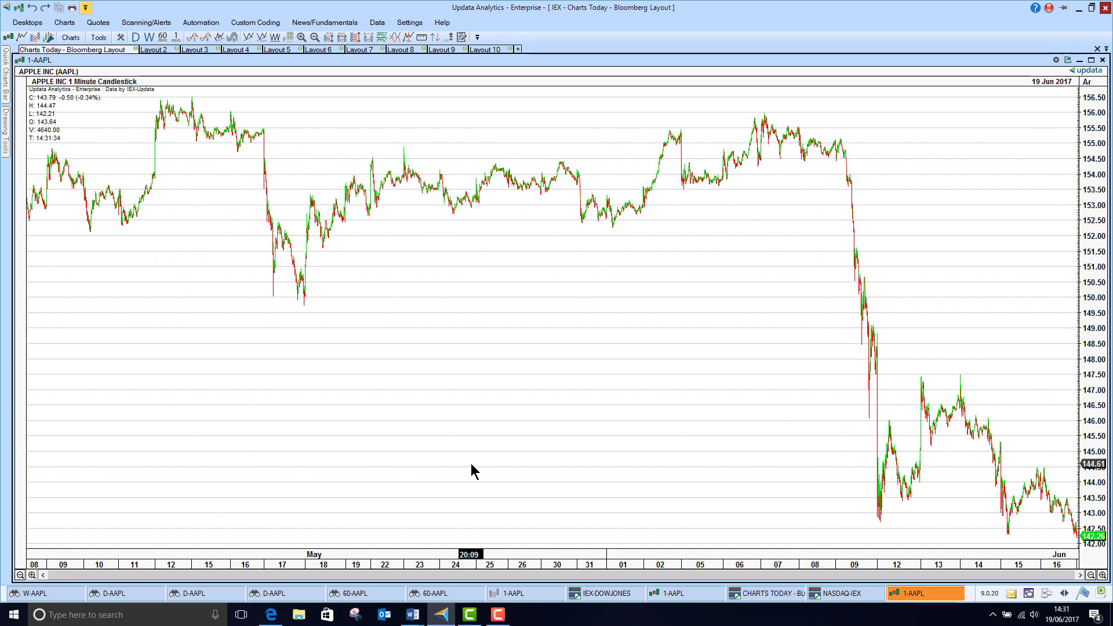
Switch Apple's 1-minute chart to Point & Figure with a 0.1 x 3 box size
key(p)
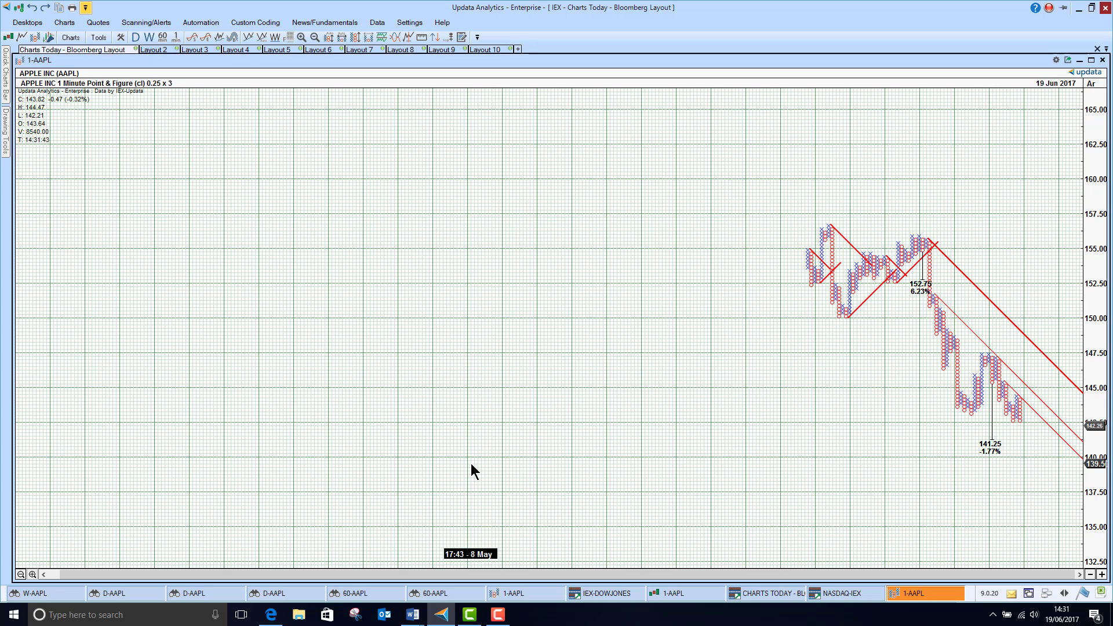
click(1090, 575)
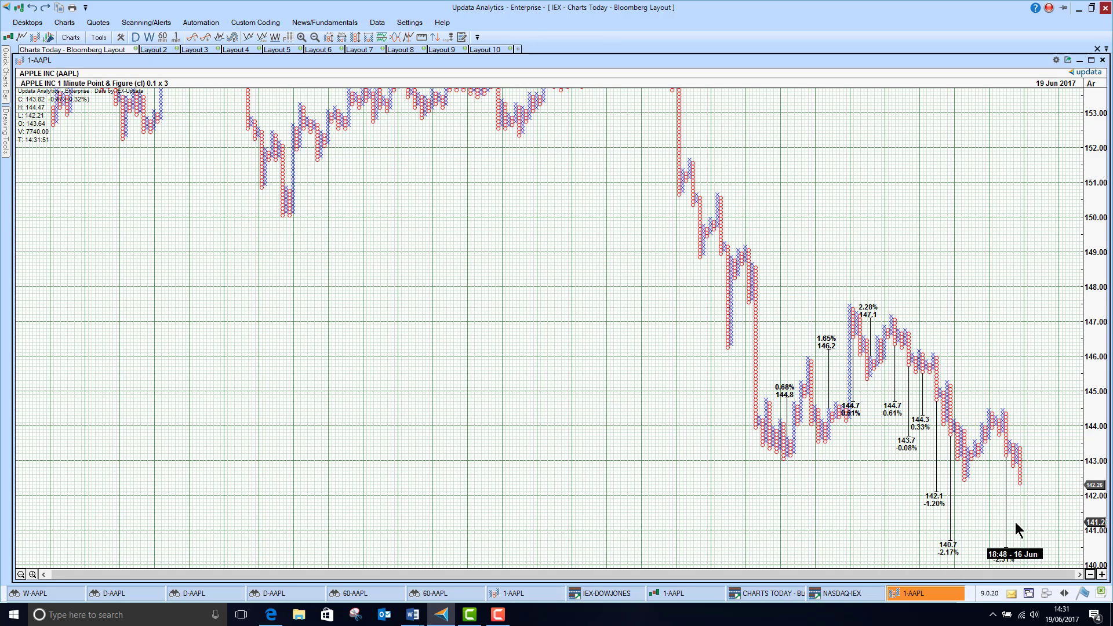
Minimize the AAPL chart and browse the NASDAQ-IEX watchlist from Activision down to Analog Devices
click(1080, 61)
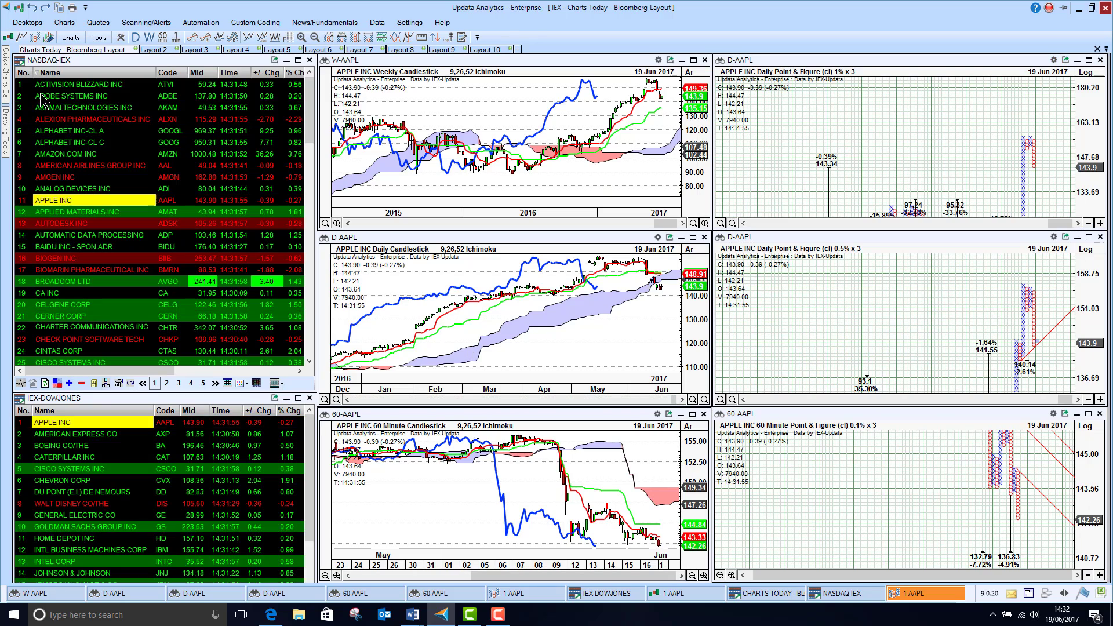
click(42, 87)
click(42, 93)
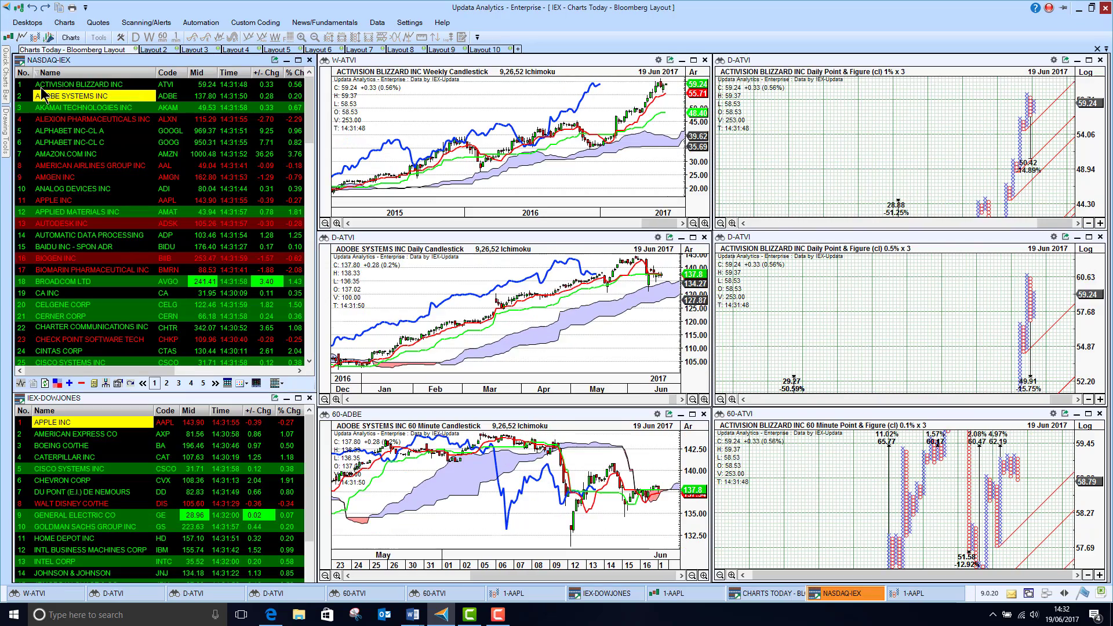
key(Down)
key(Down)
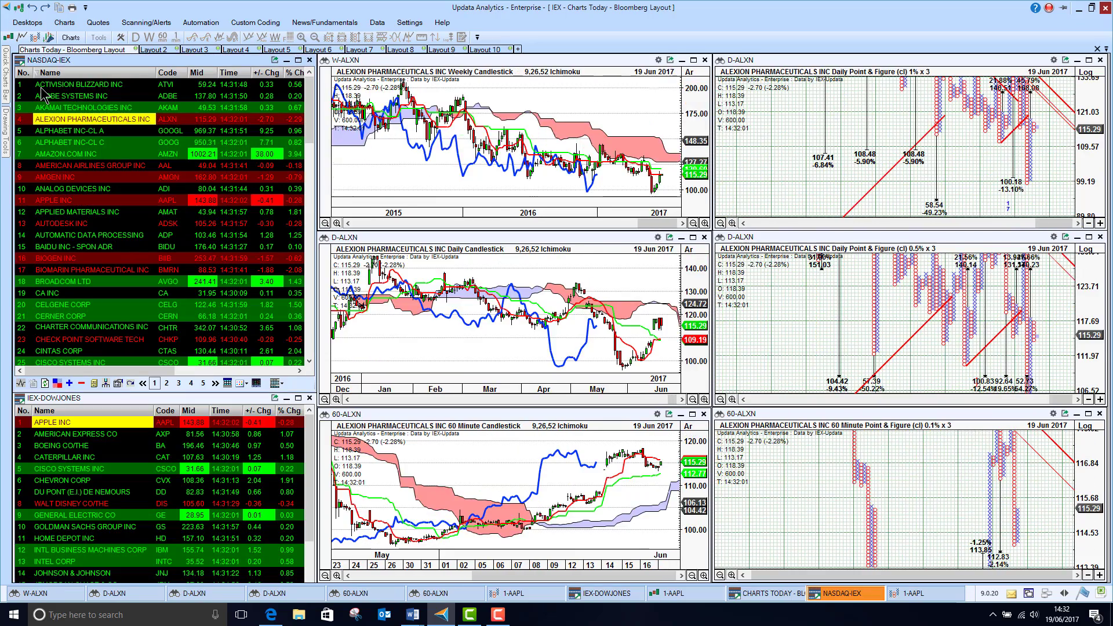
key(Down)
key(Down)
key(Down)
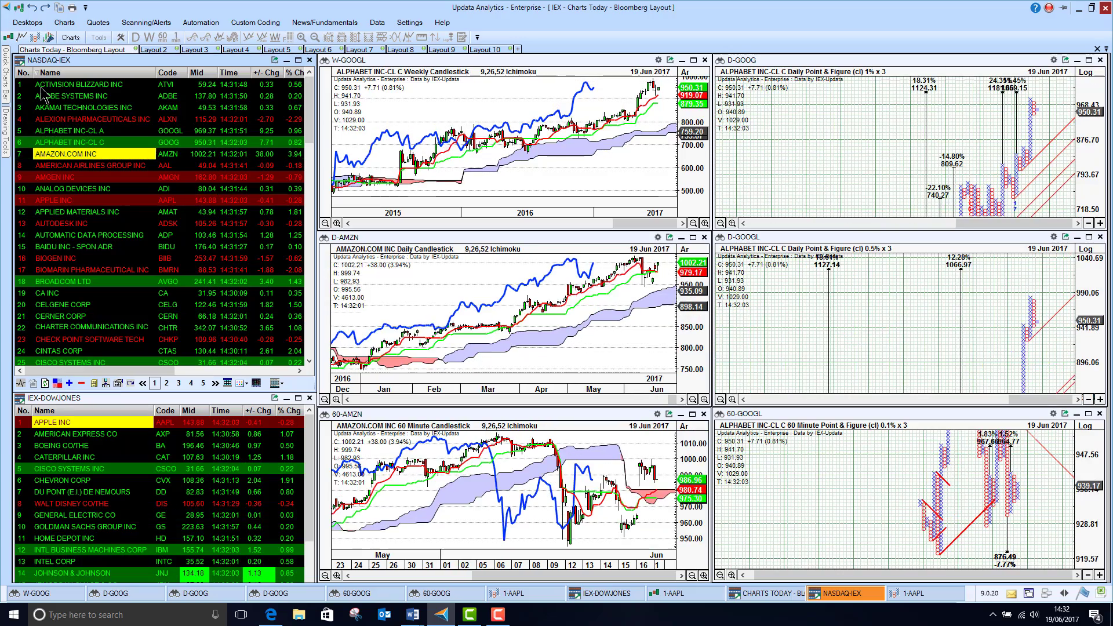
key(Down)
key(Down)
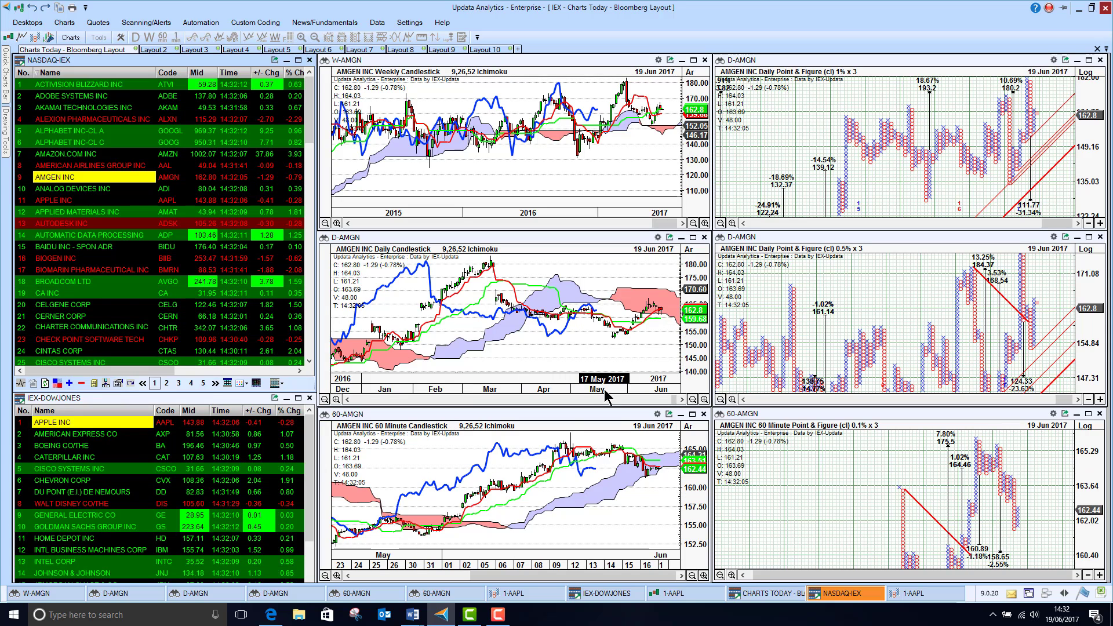
click(90, 190)
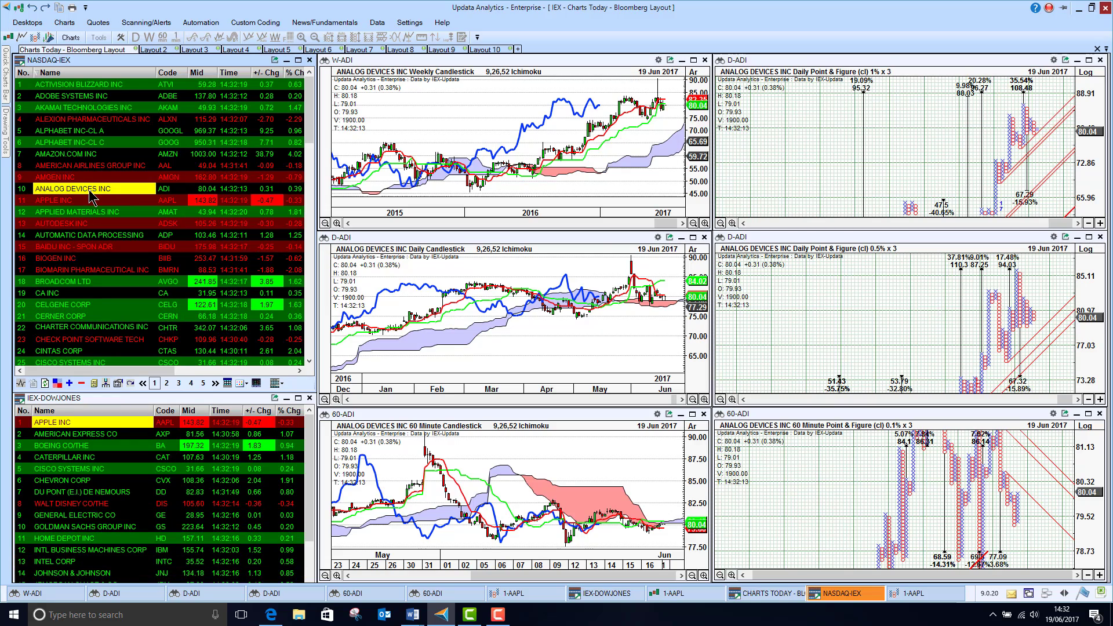
key(Down)
key(Down)
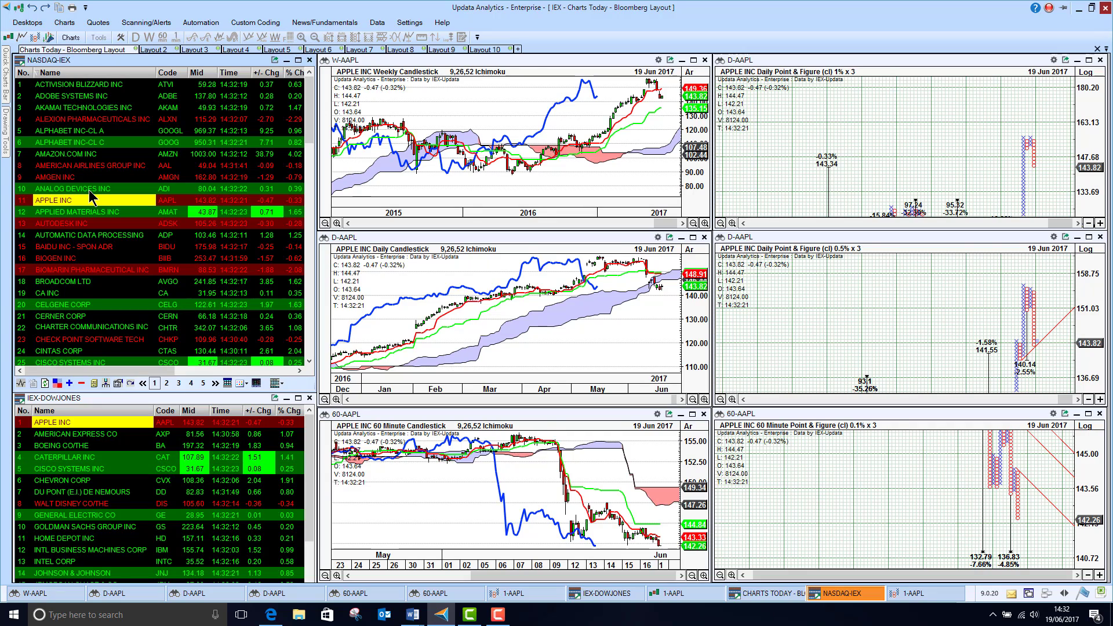
click(89, 191)
click(28, 23)
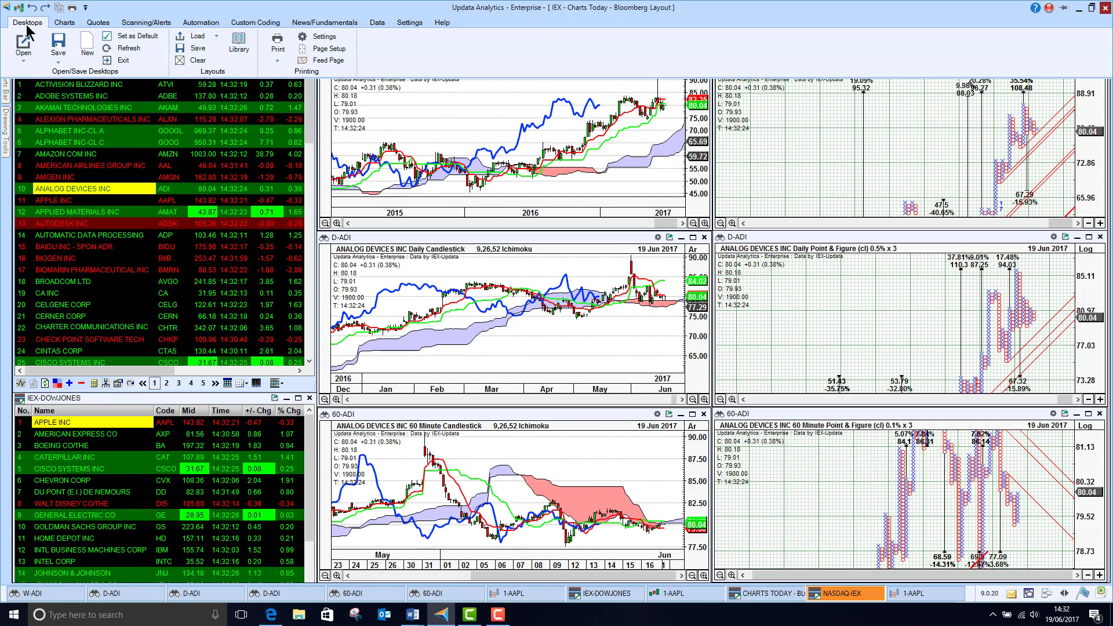
click(239, 43)
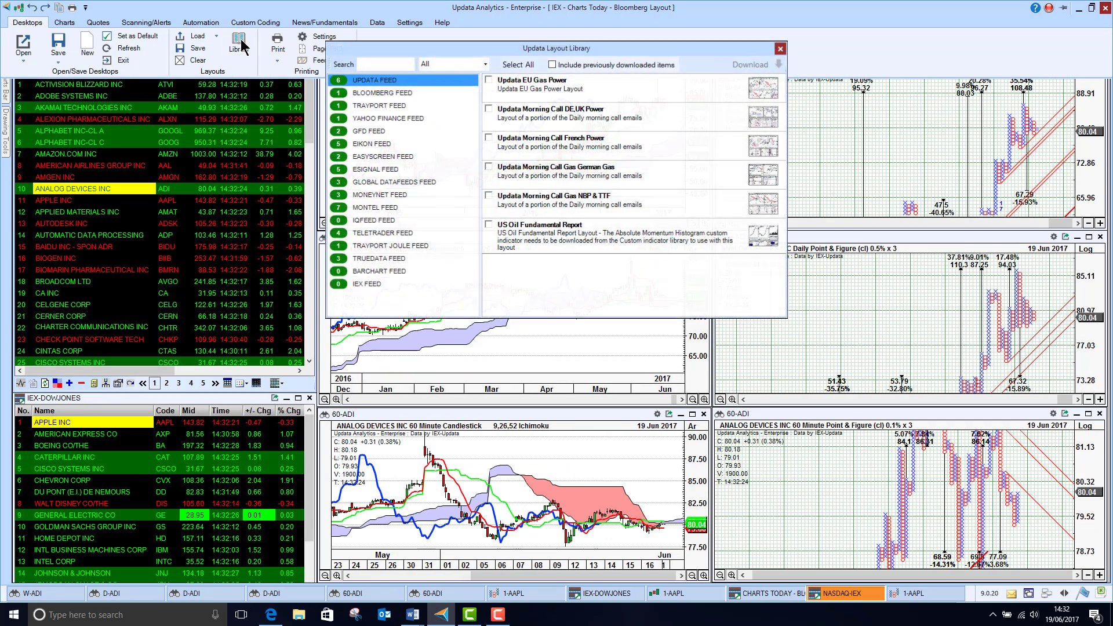
click(371, 283)
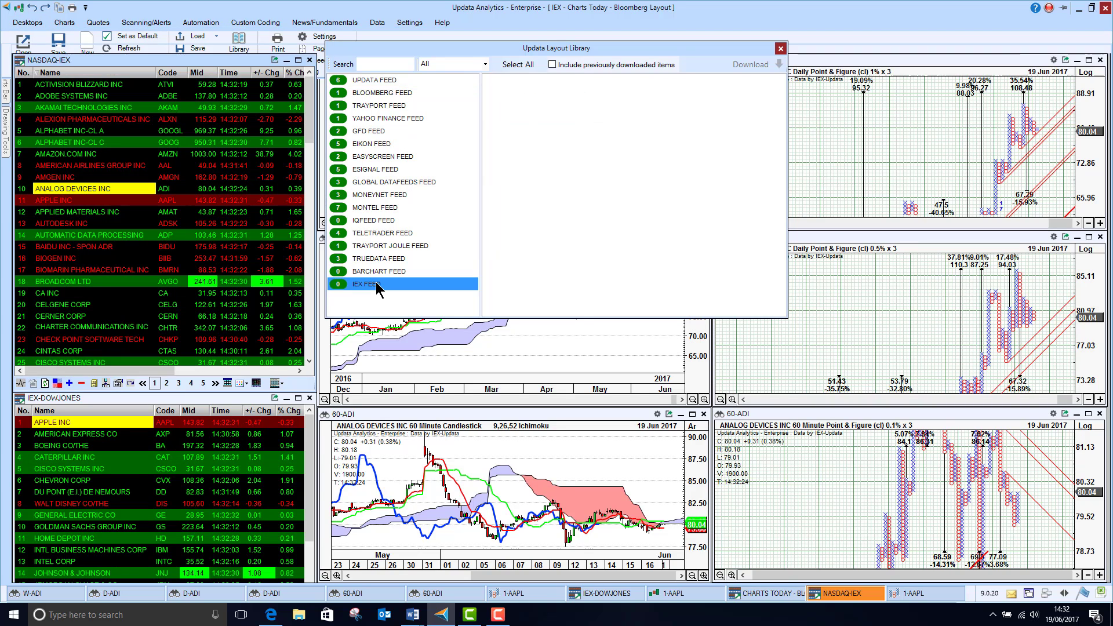
click(556, 65)
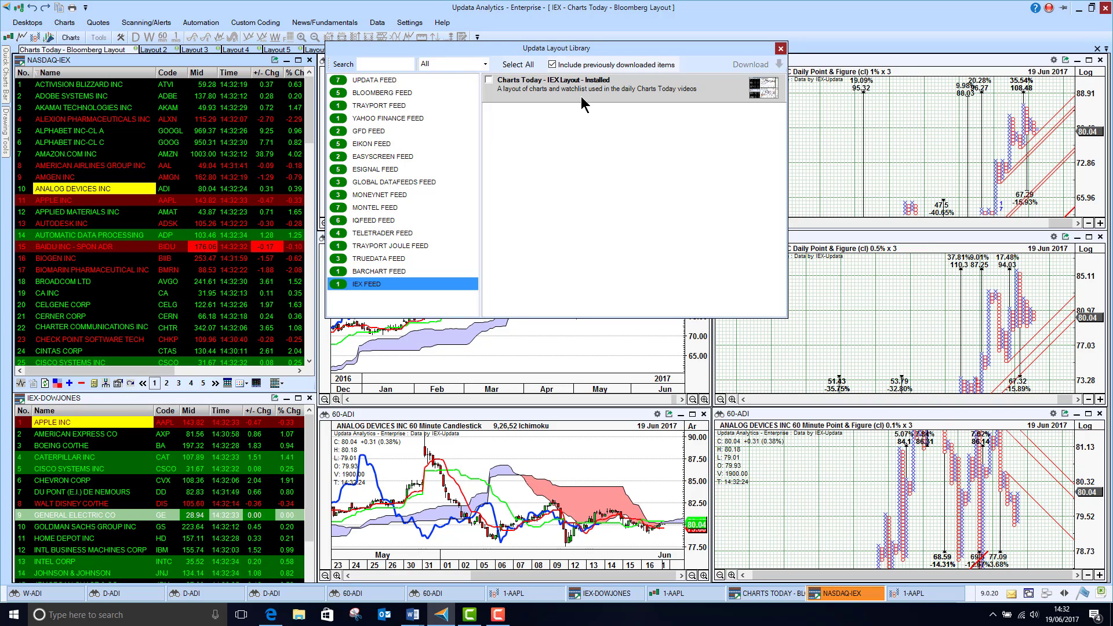
mouse_move(768, 97)
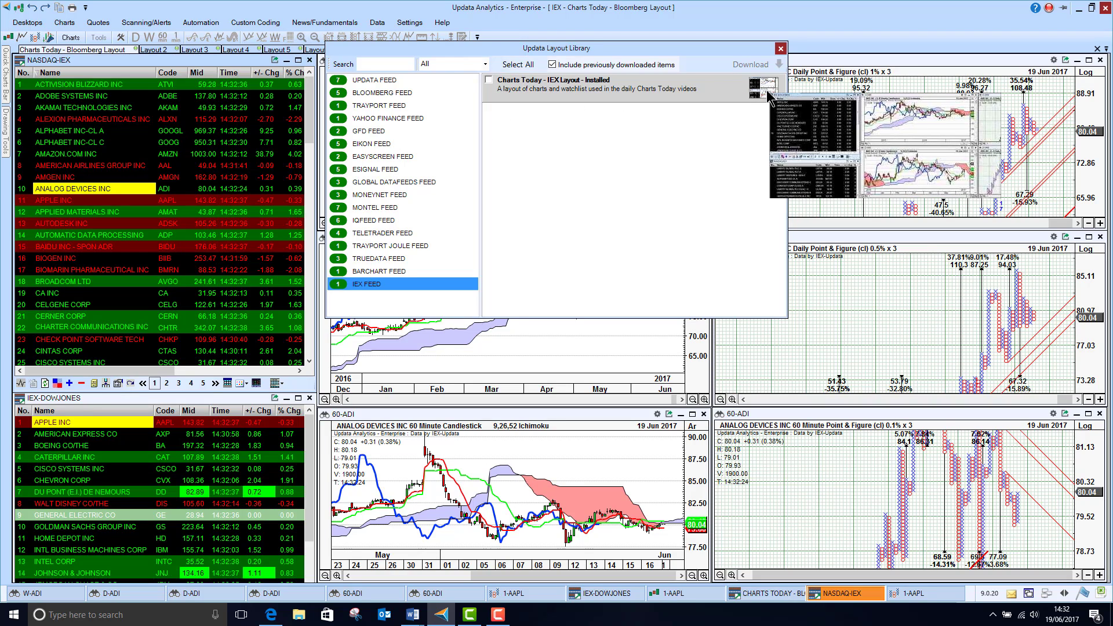
click(781, 49)
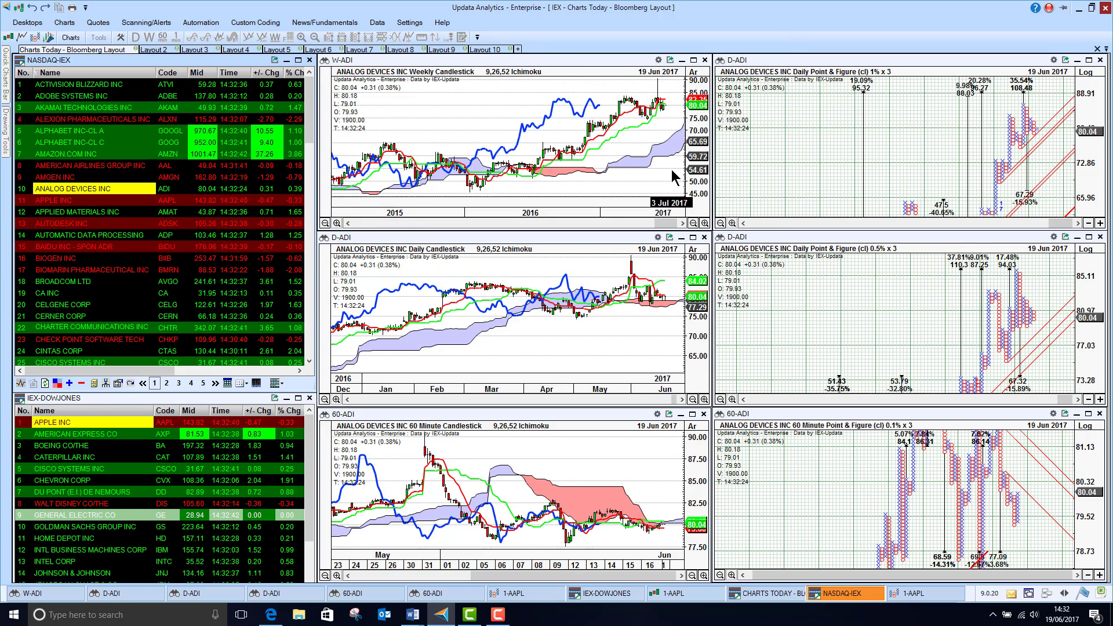
click(97, 23)
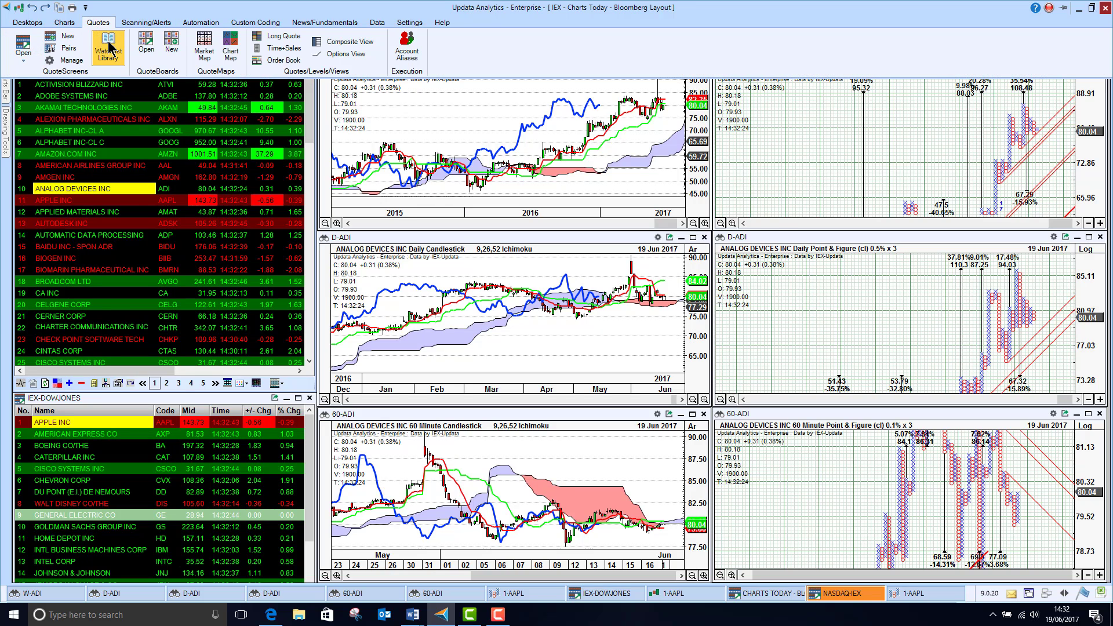
click(108, 48)
click(364, 248)
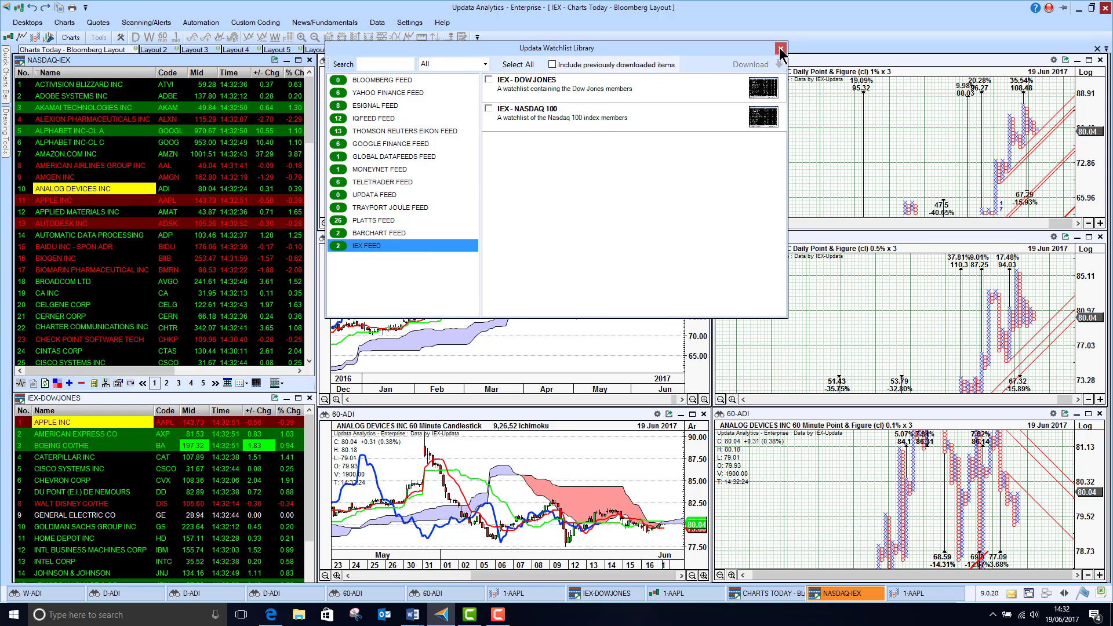
click(781, 49)
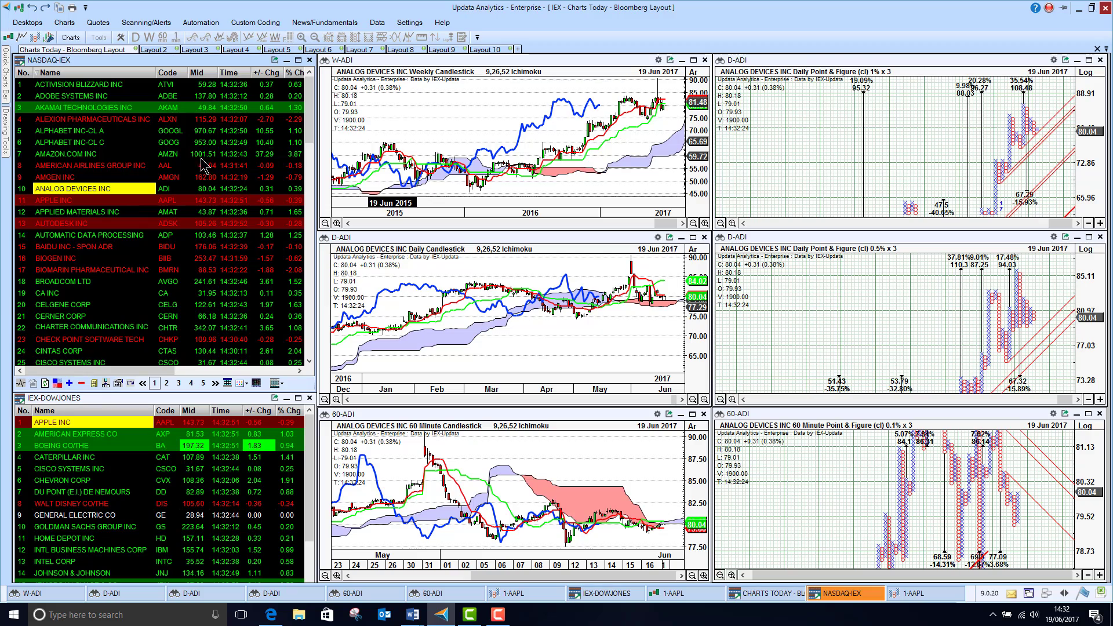
Chart Activision Blizzard from the Nasdaq watchlist and step down through Adobe to Alexion
click(74, 85)
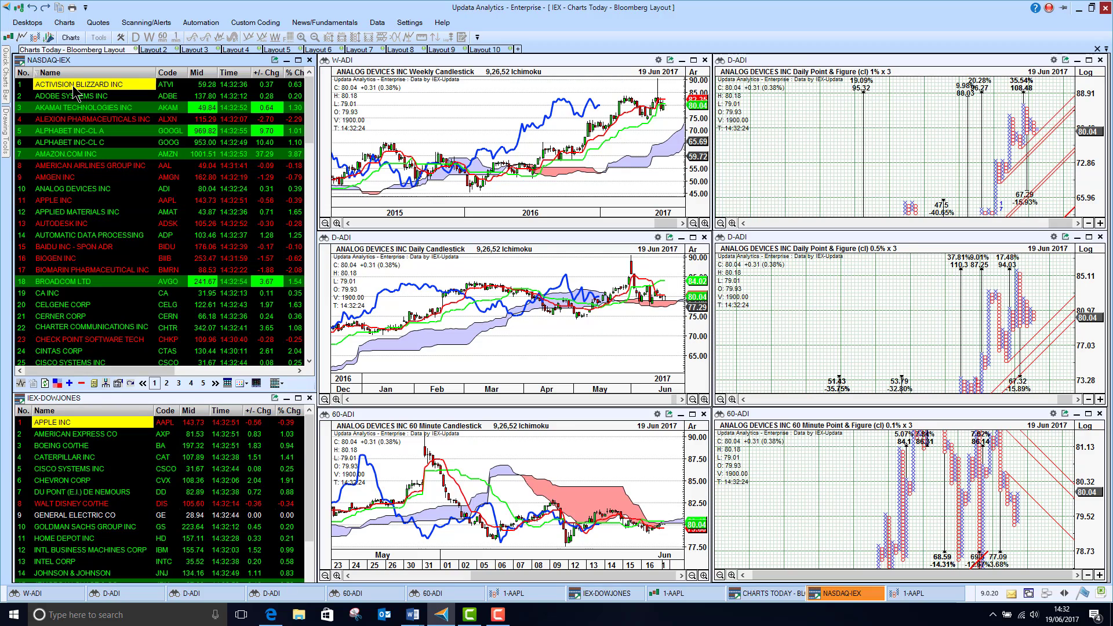
key(Down)
key(Down)
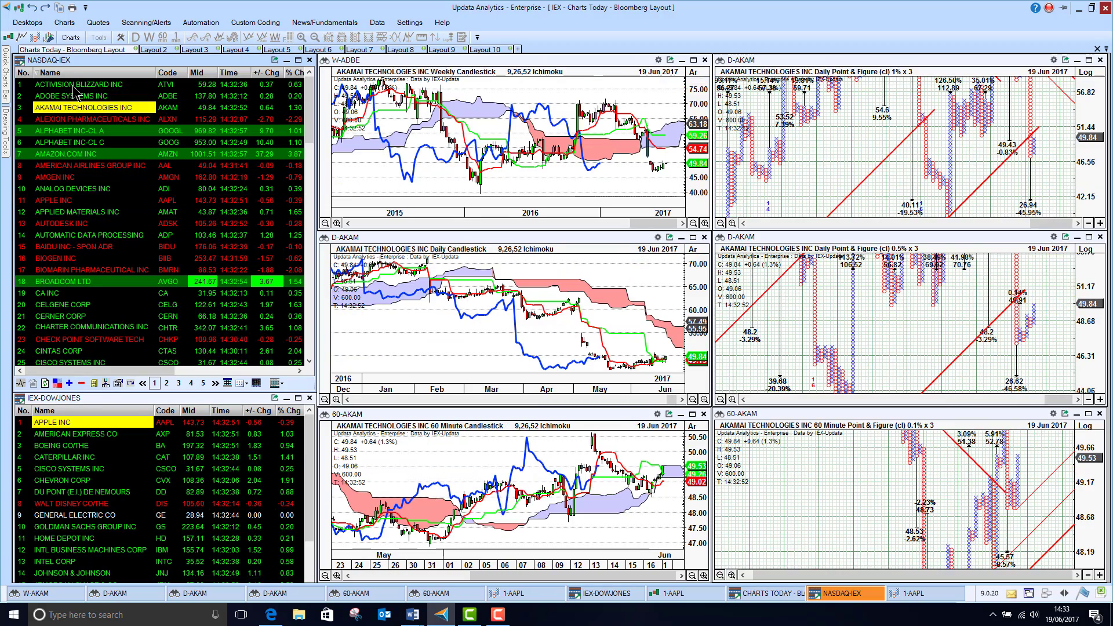
key(Down)
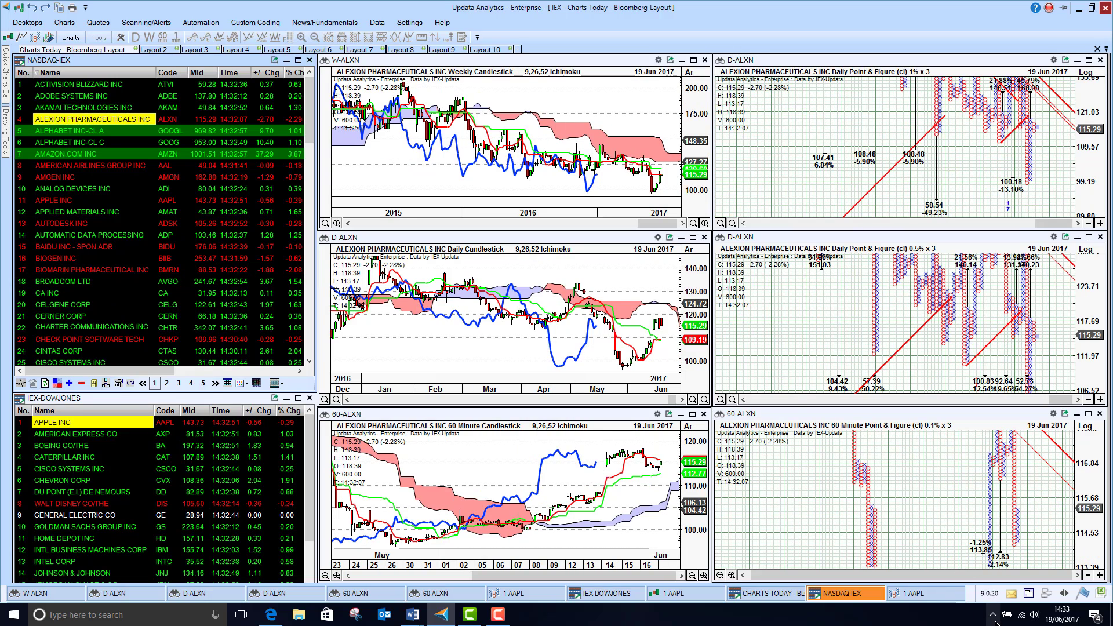
Browse the Updata tray icon's Market Terminals and Data Feeds menus twice, closing them each time
click(994, 615)
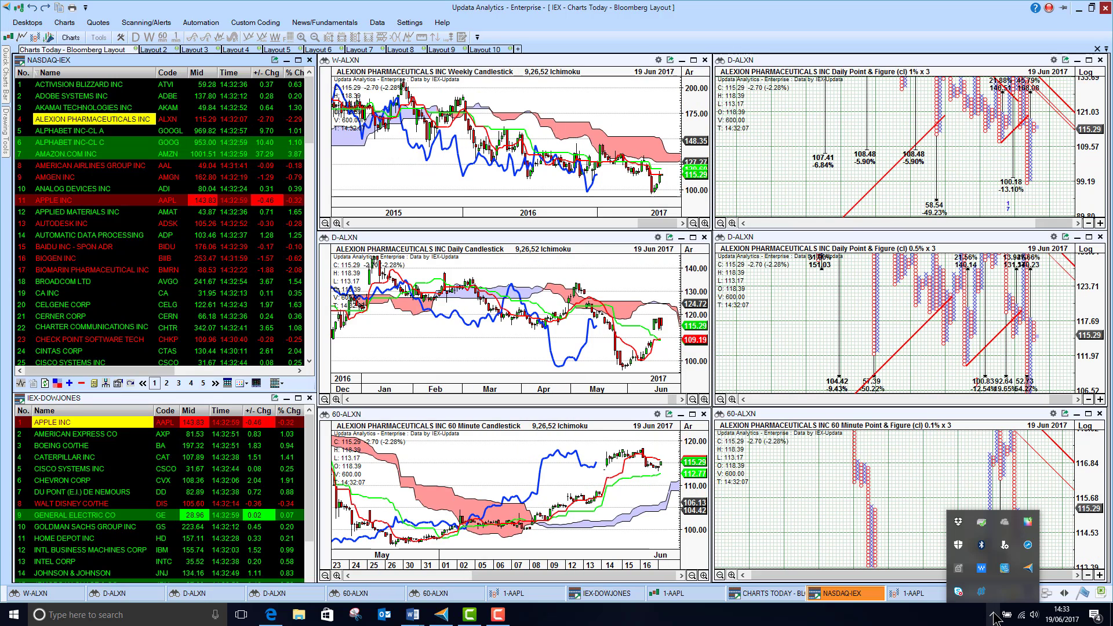
right_click(1030, 571)
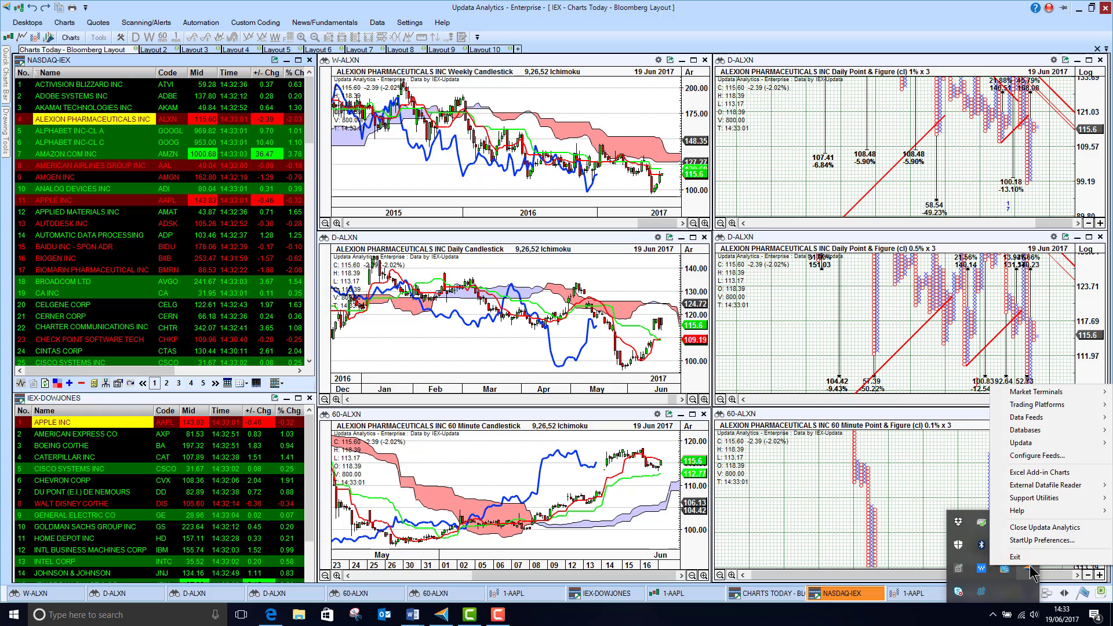
mouse_move(1023, 395)
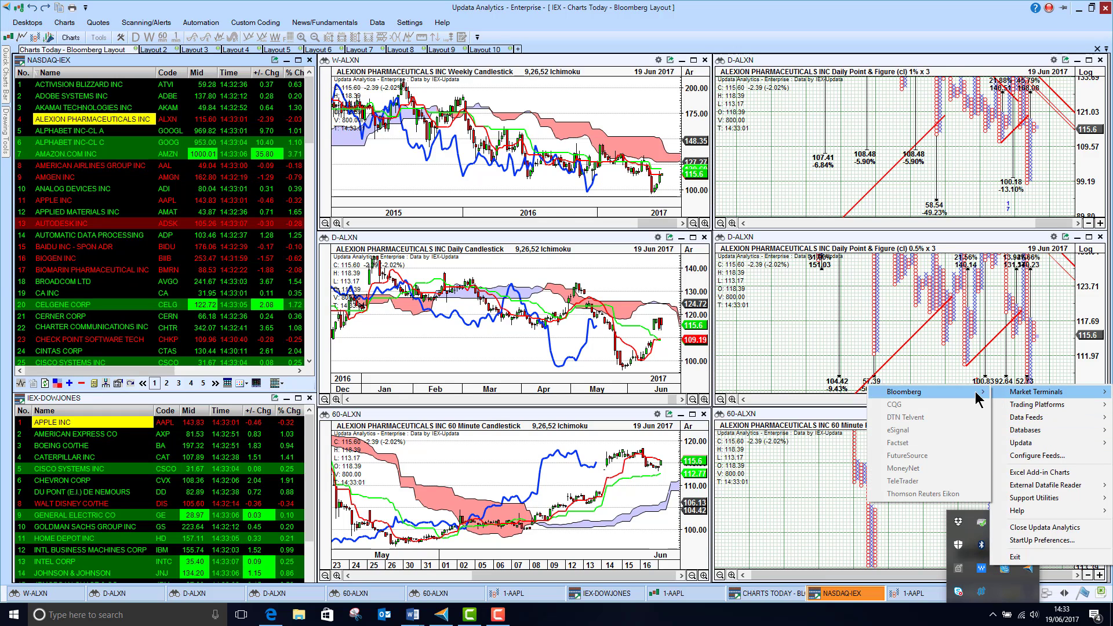
mouse_move(984, 398)
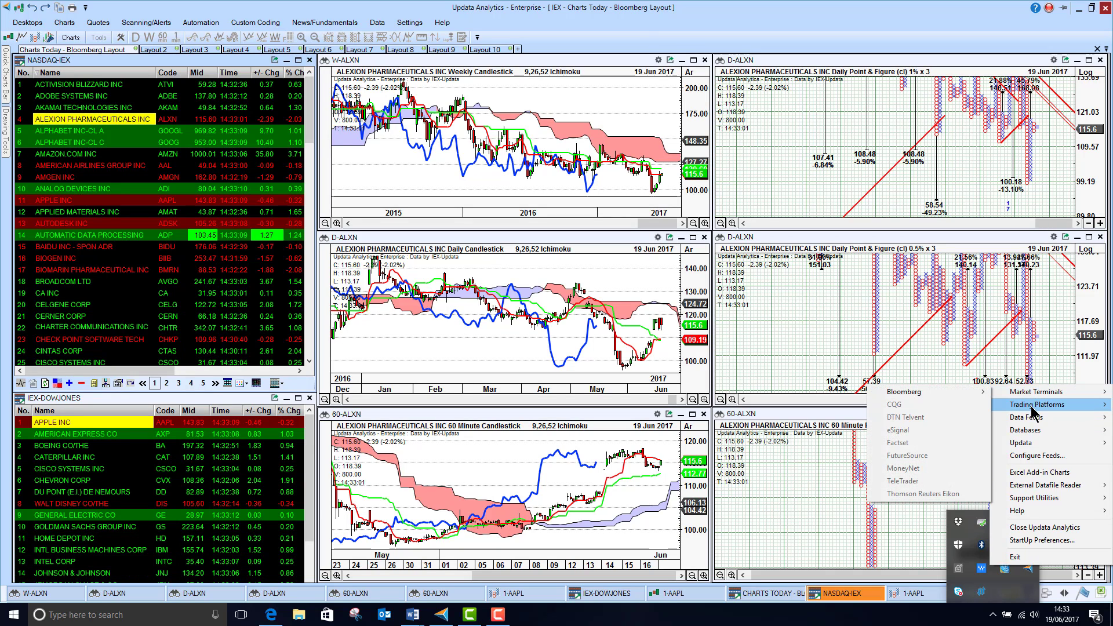
mouse_move(1035, 422)
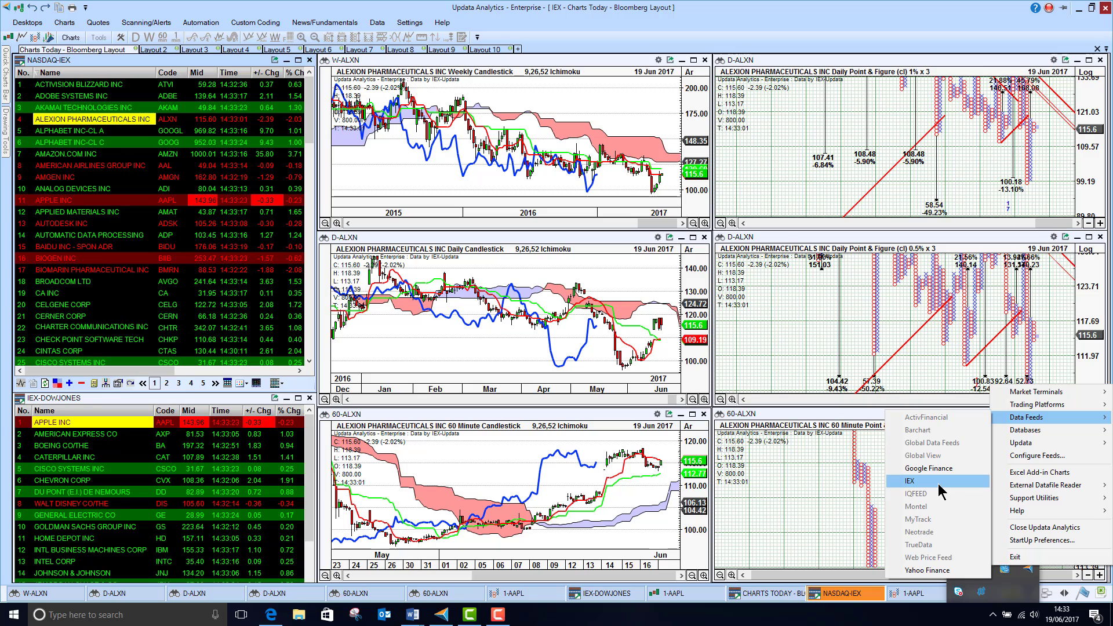
click(781, 335)
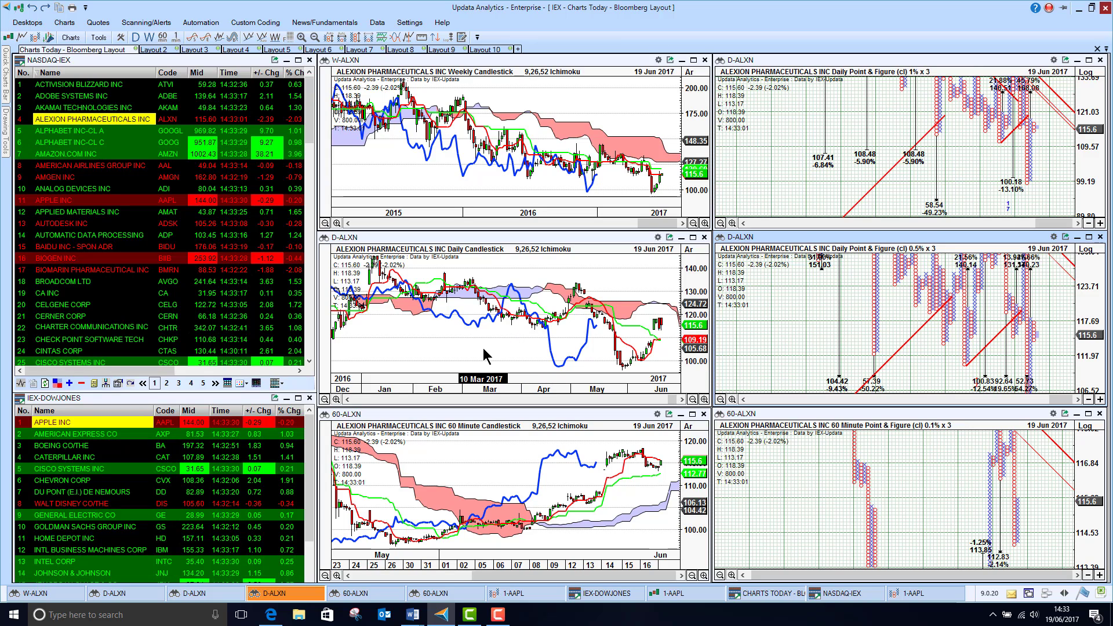
click(995, 615)
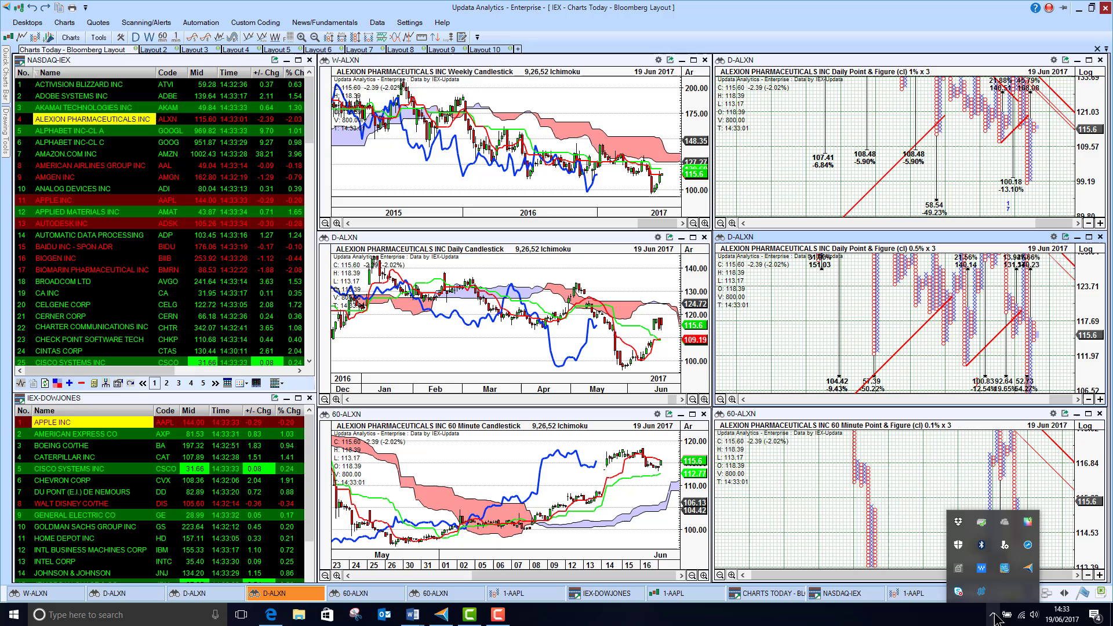
right_click(1030, 571)
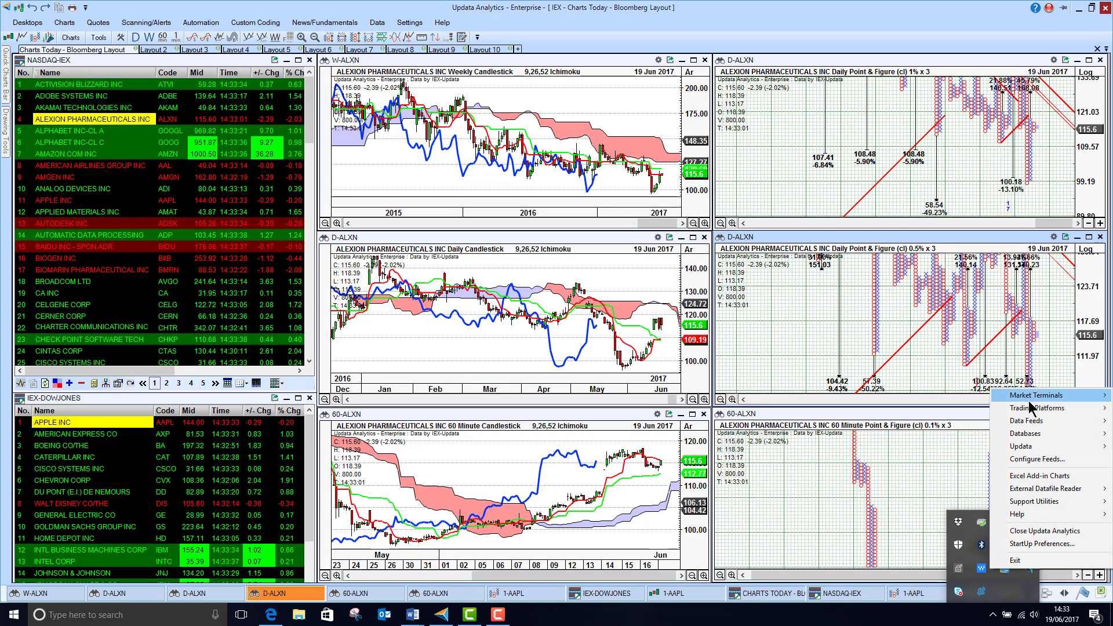
mouse_move(1032, 446)
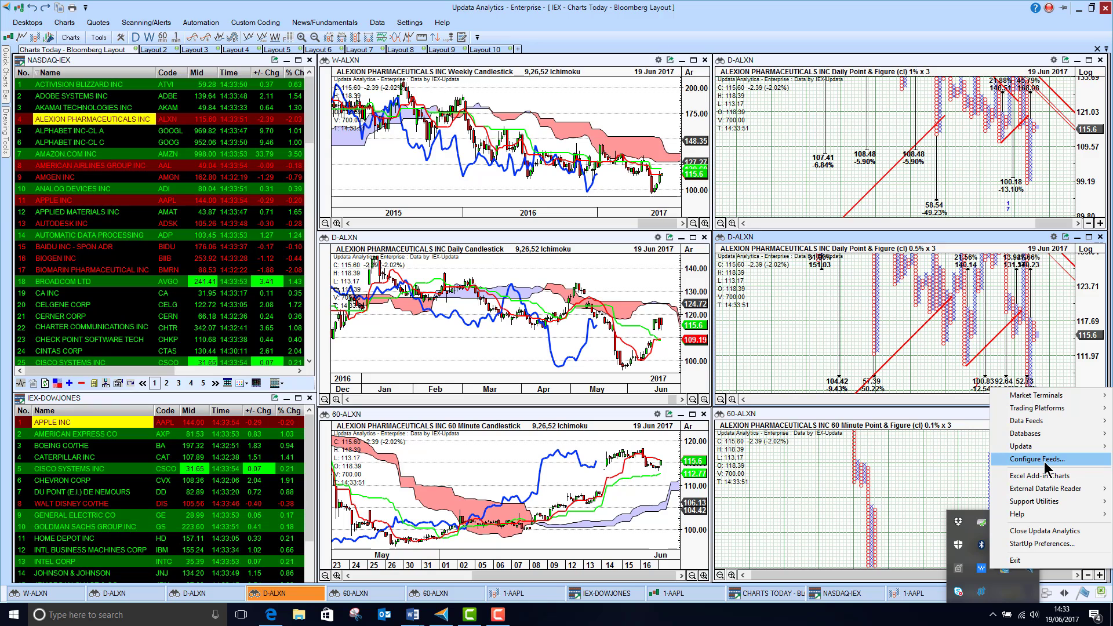
click(585, 261)
Make the weekly Alexion chart active and search 'MICRO' to chart Microsoft Corp full-window
click(99, 22)
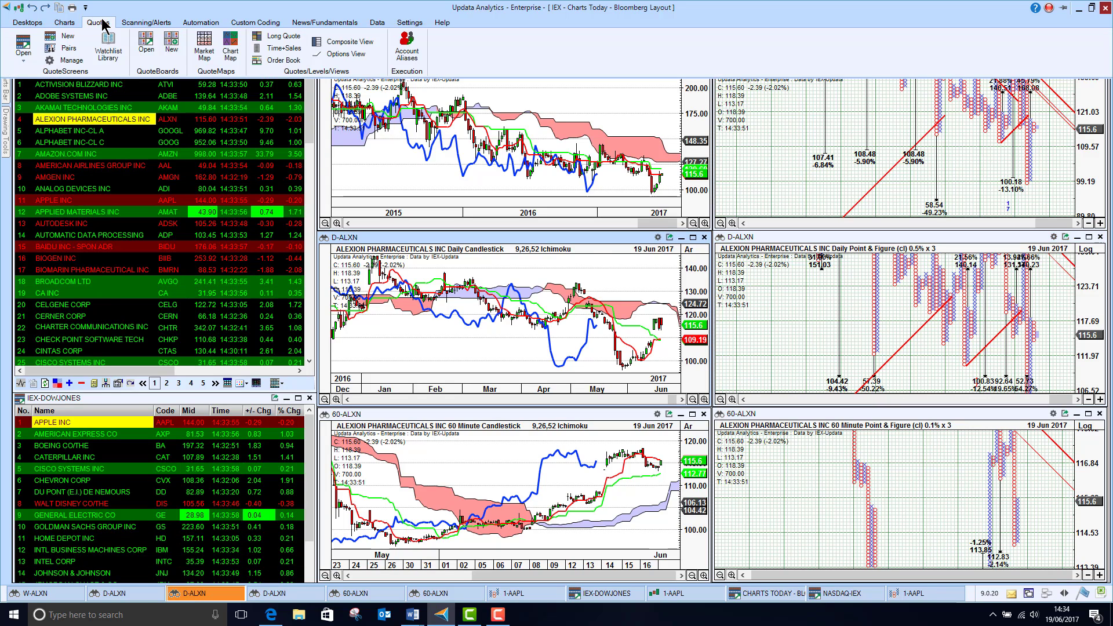
click(377, 164)
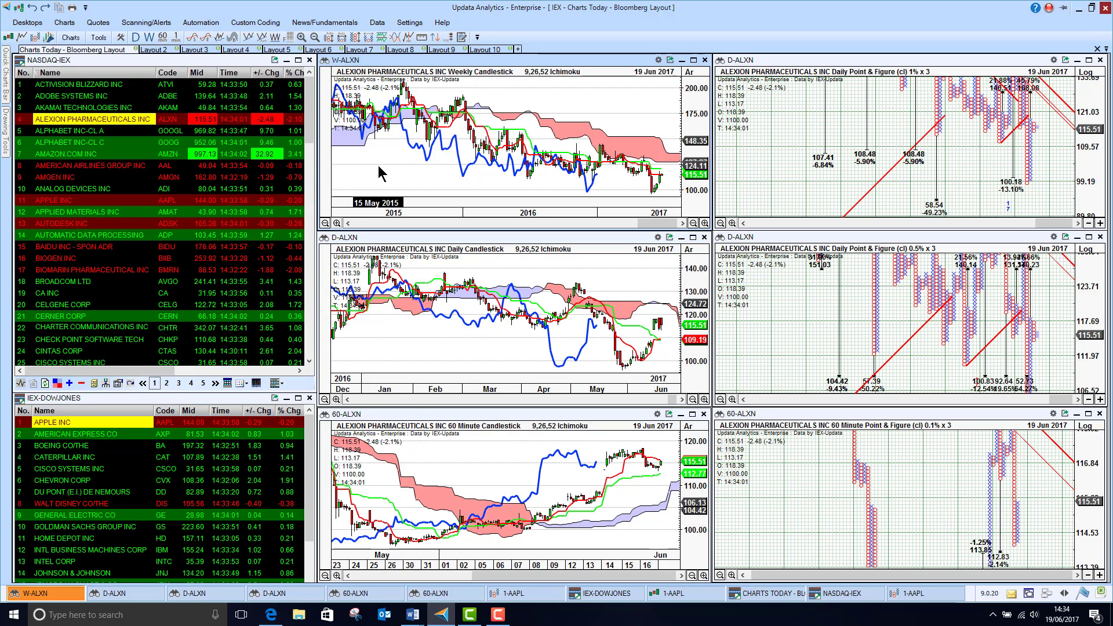
key(ctrl+f)
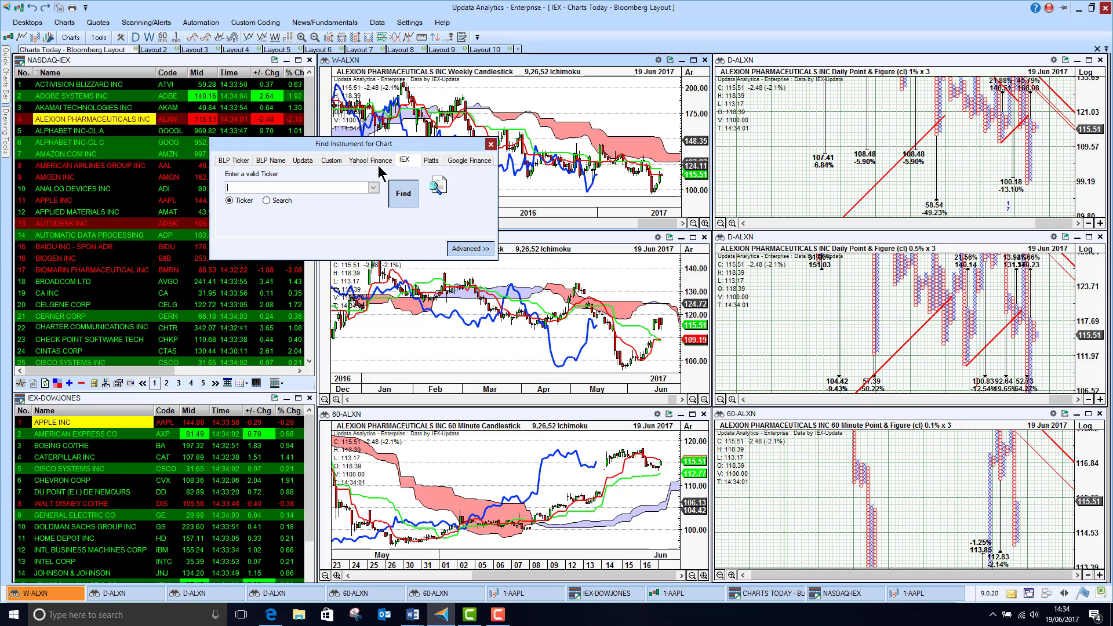
click(267, 200)
text(MI)
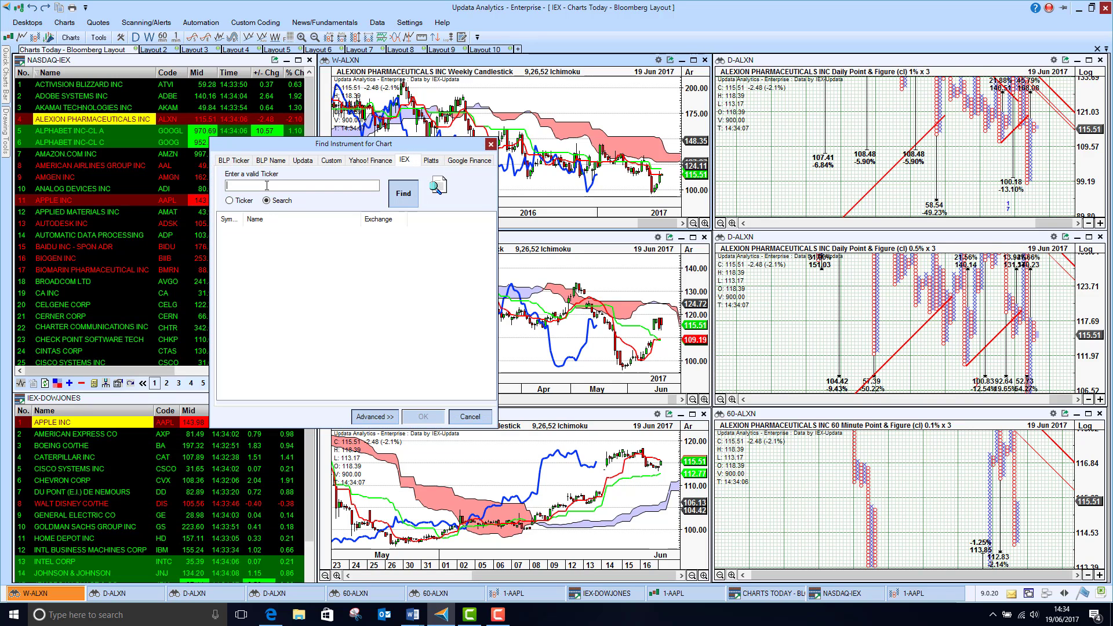
text(CR)
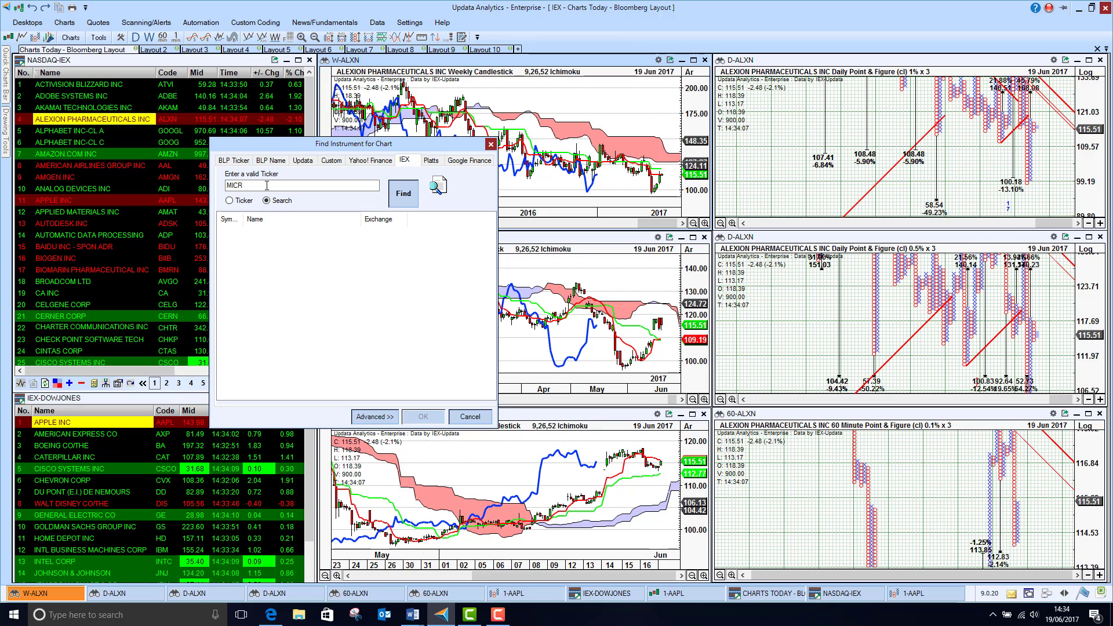
text(O)
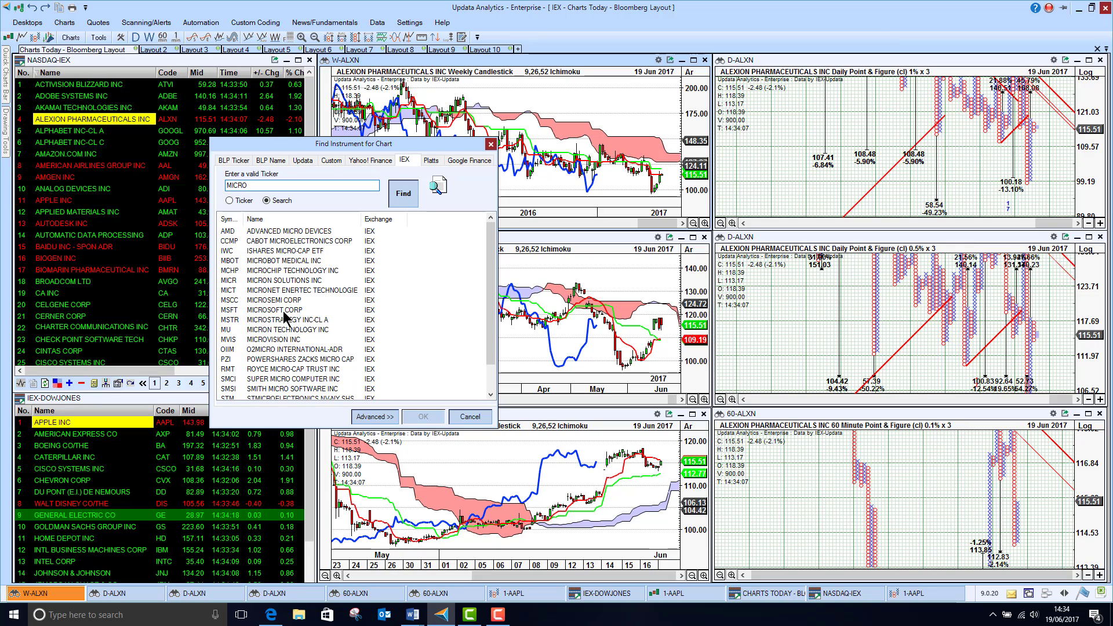
double_click(283, 311)
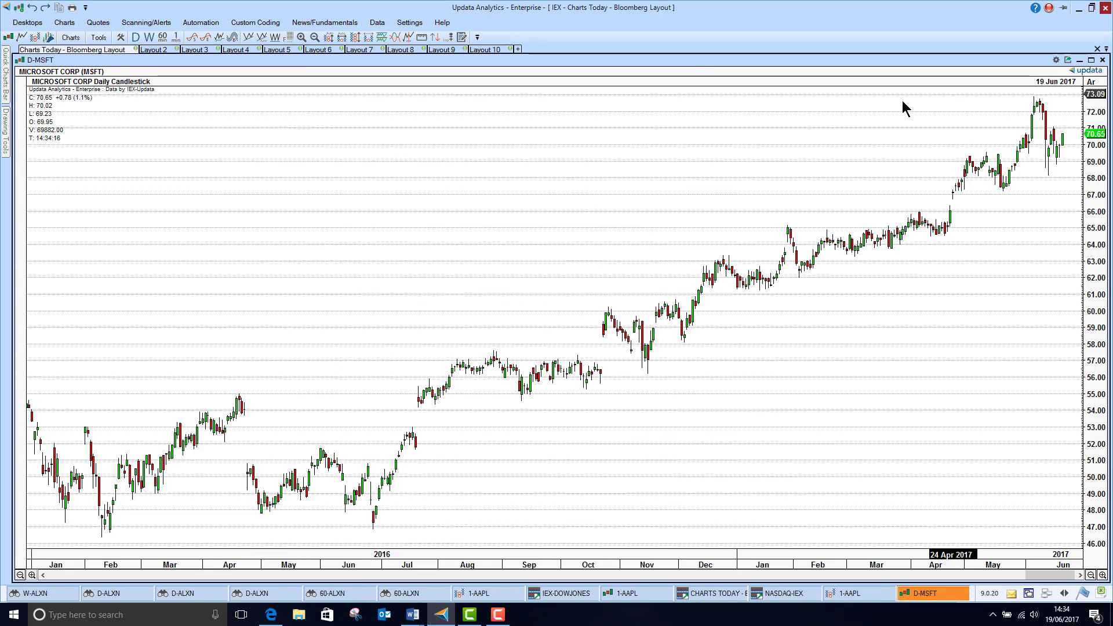
Load MSFT by ticker, then resize the Microsoft daily chart windows to reveal the layout
key(ctrl+f)
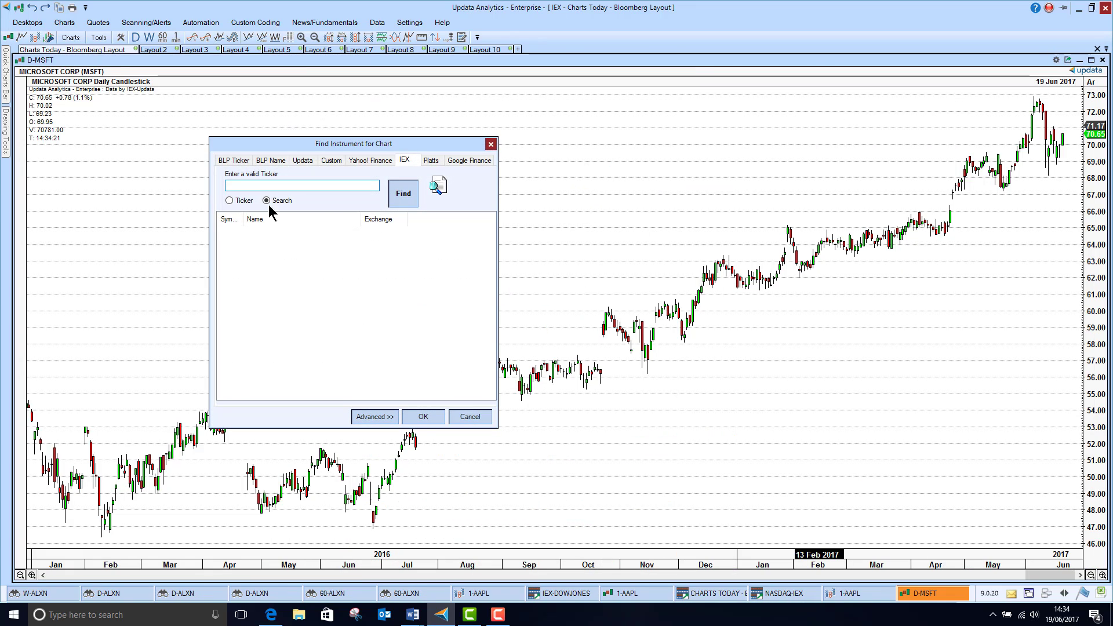
click(230, 201)
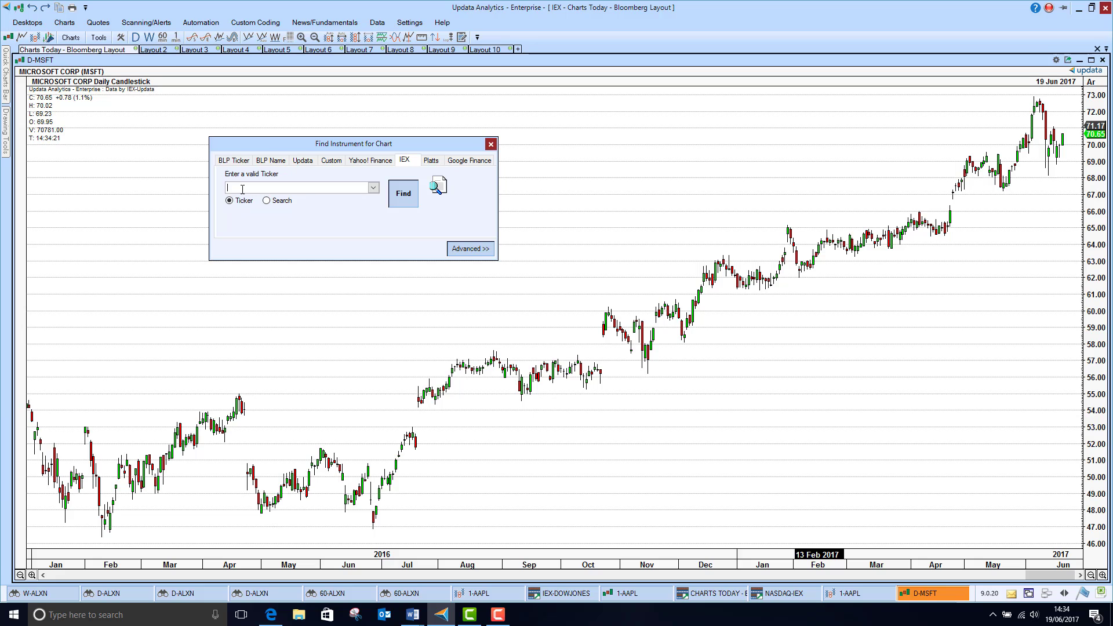
text(MSFT)
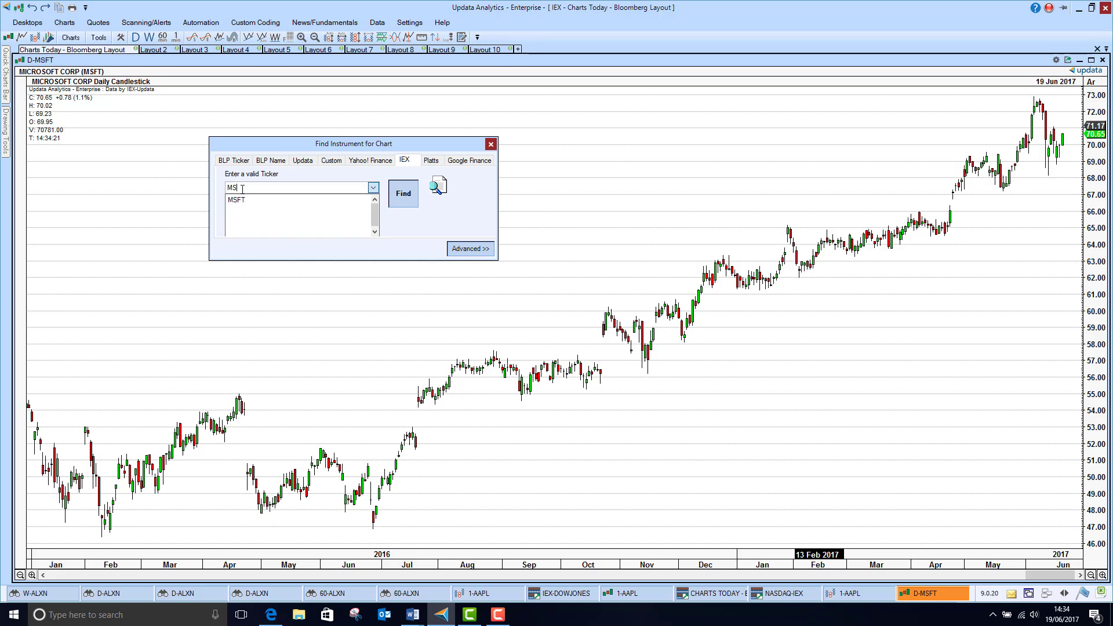
click(277, 202)
click(404, 196)
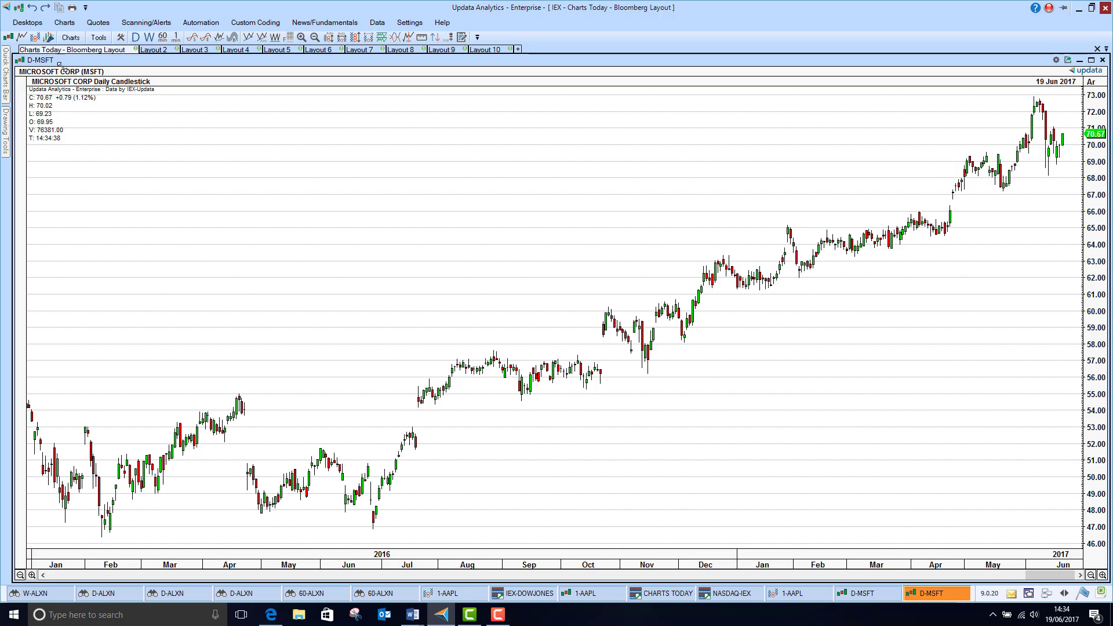
drag(18, 61, 368, 174)
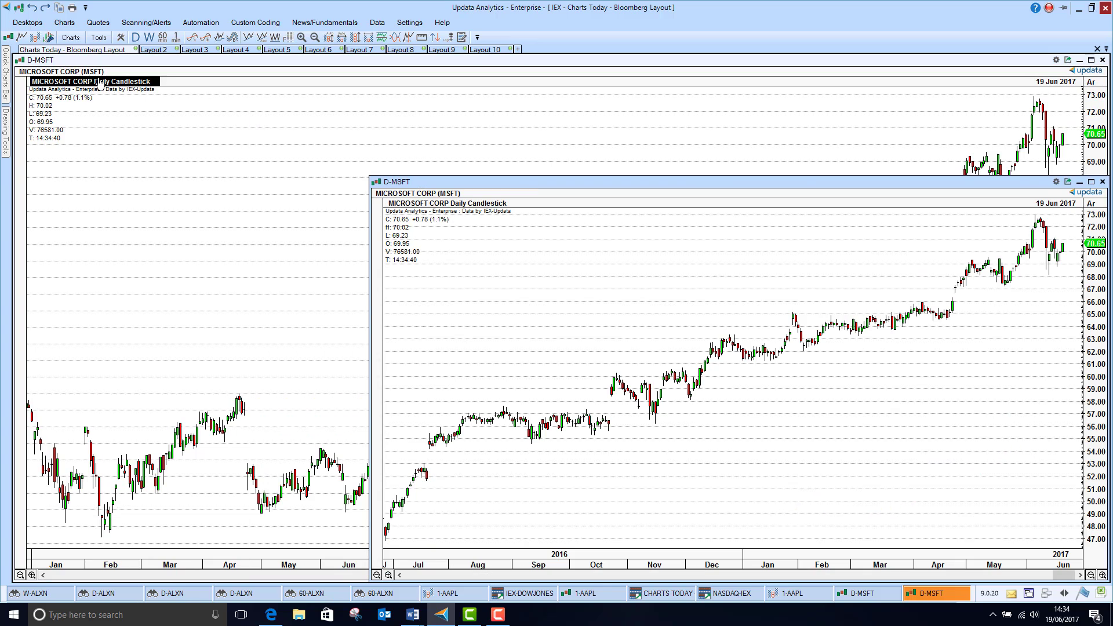
drag(10, 53, 336, 203)
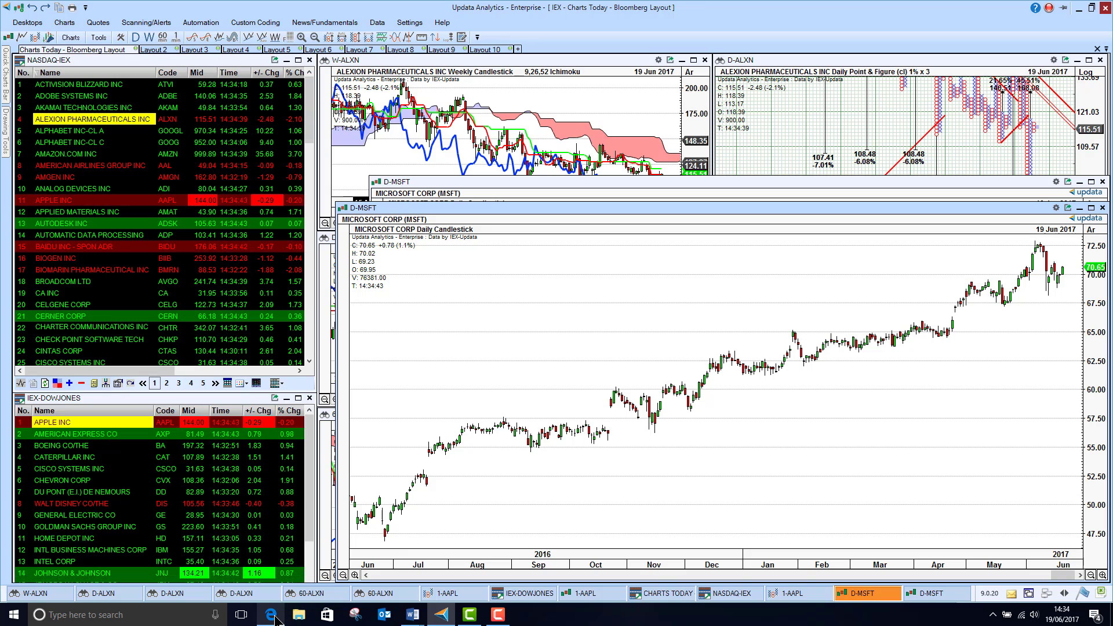
In Edge, view Updata's product and feed comparison page, then return to Updata Analytics
click(275, 620)
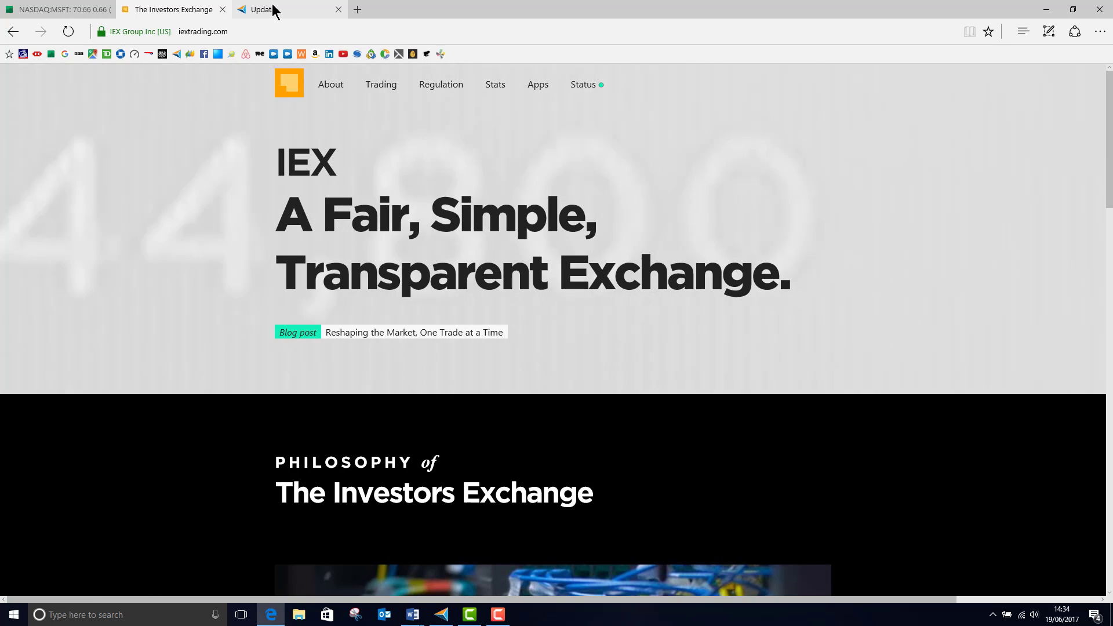
click(273, 10)
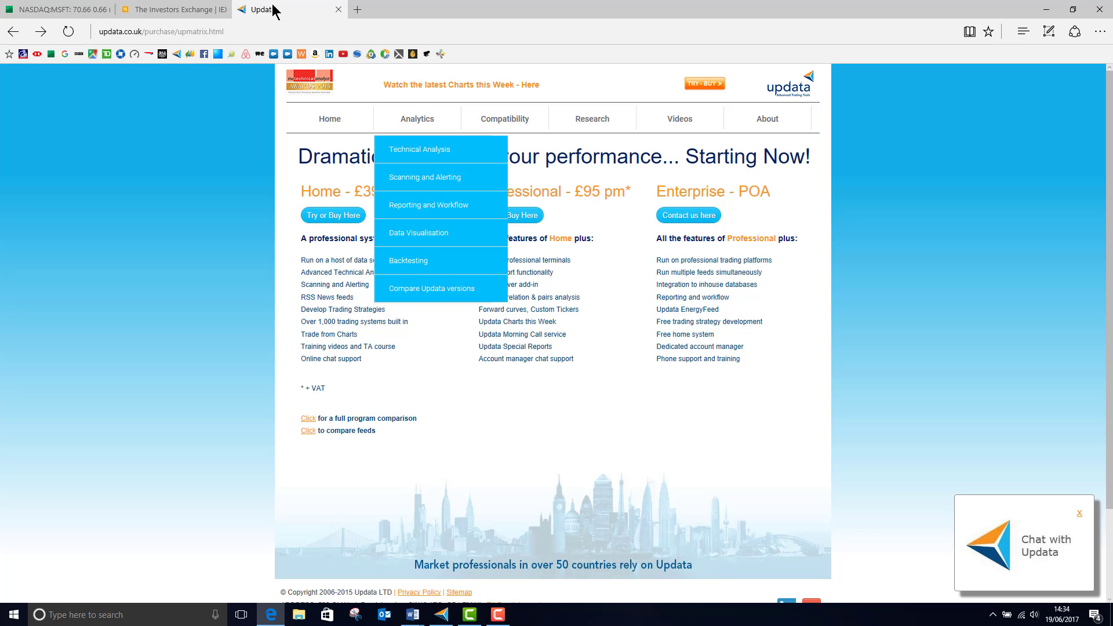
click(711, 87)
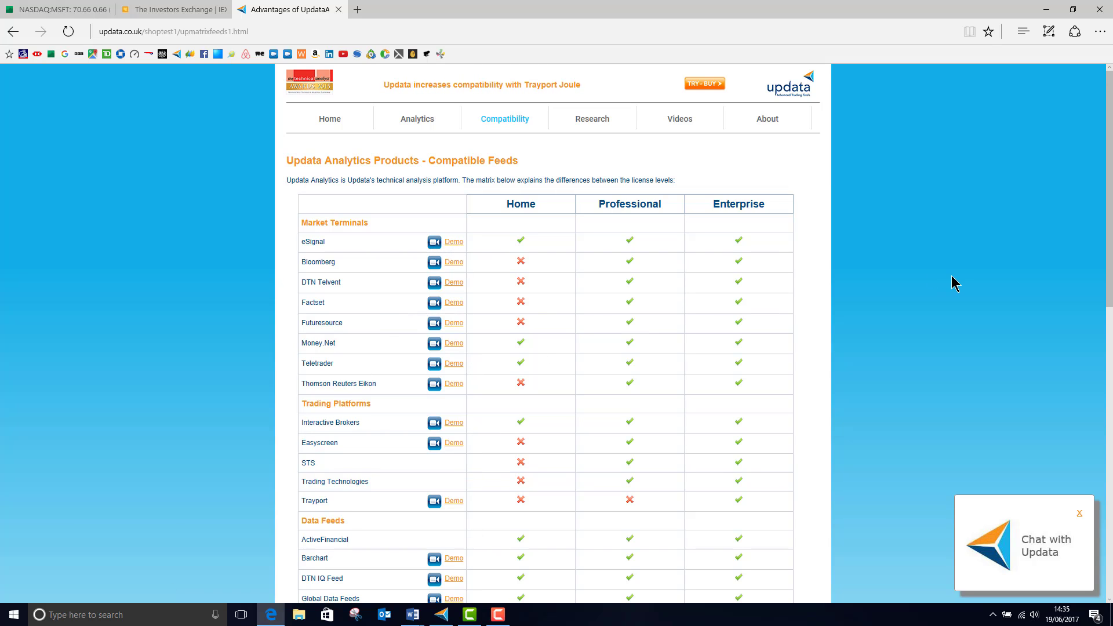
scroll(1094, 236, down, 2)
scroll(1093, 236, up, 2)
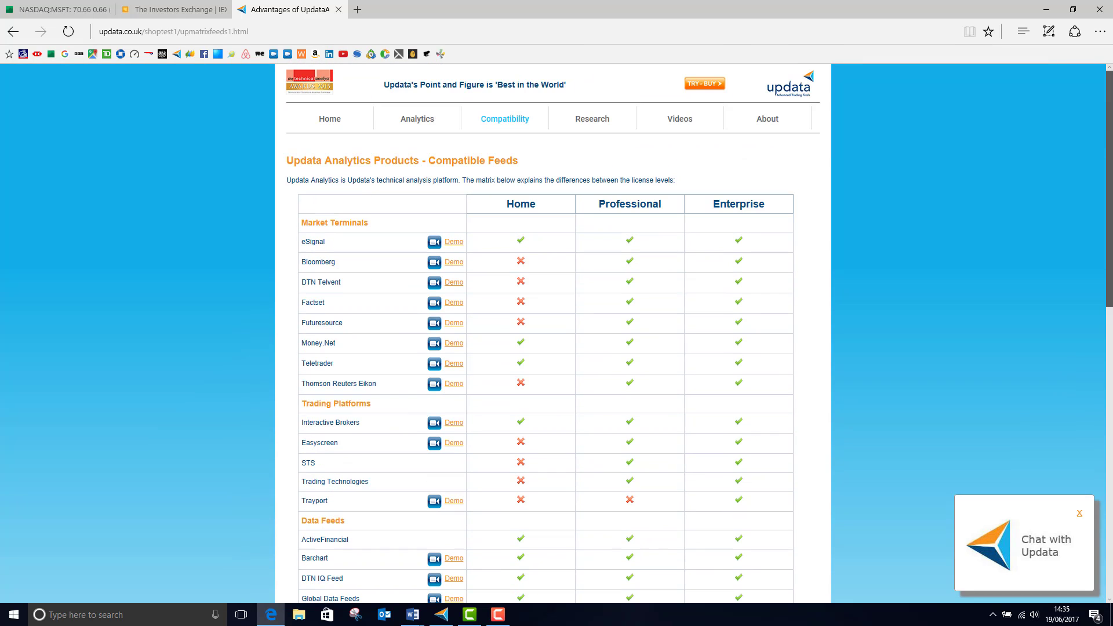
click(164, 13)
key(alt+Tab)
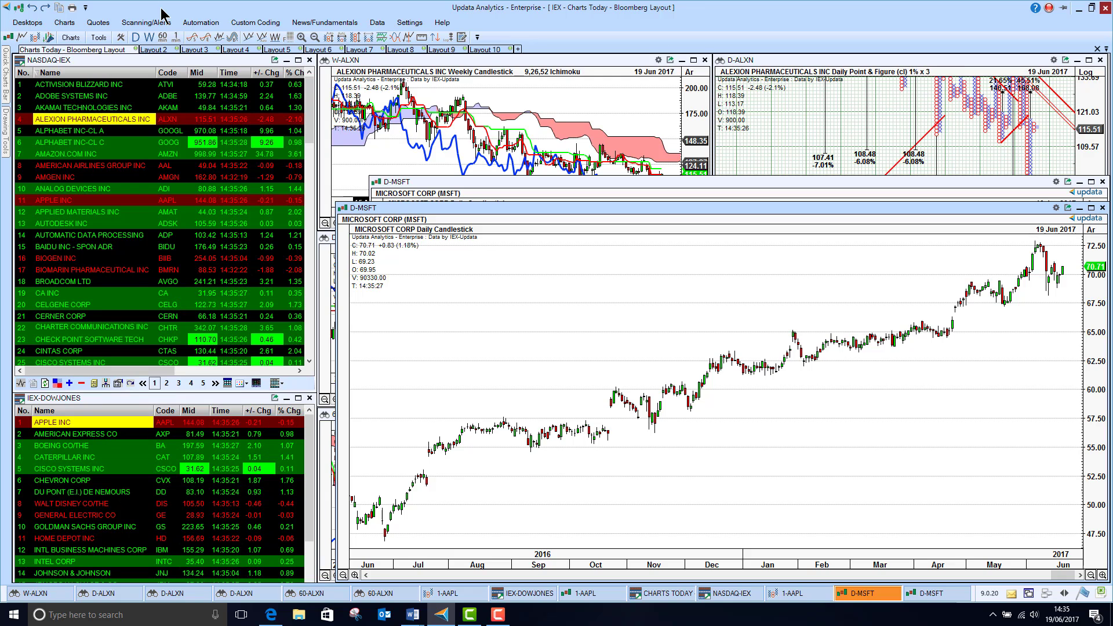
Check the Data Feeds options in Updata's tray-icon menu, then dismiss the menu
click(994, 617)
right_click(1028, 568)
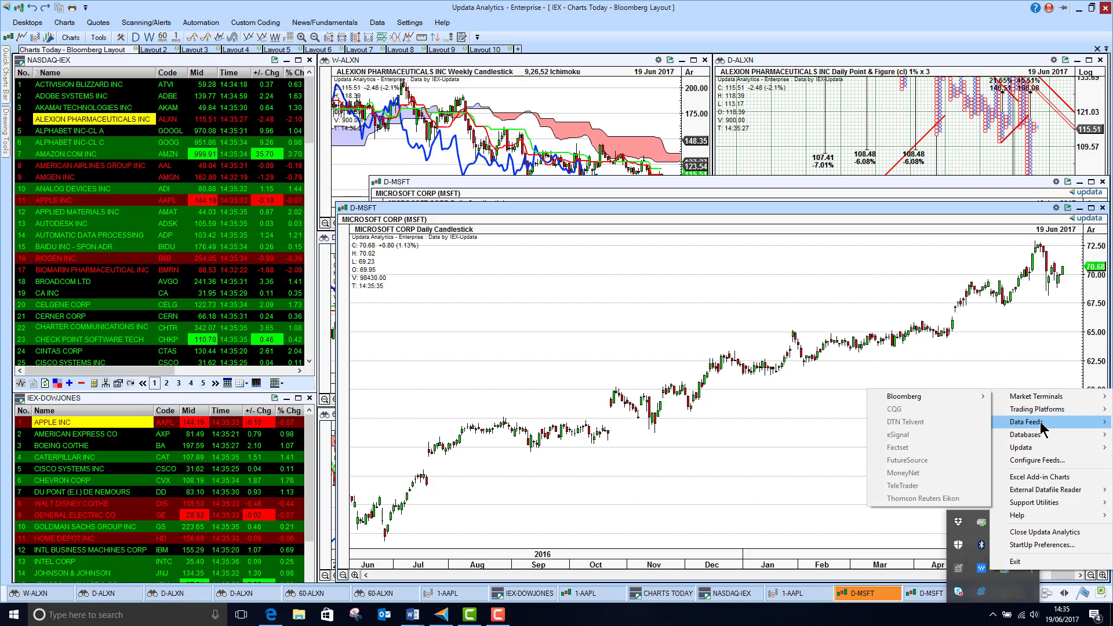
mouse_move(1041, 425)
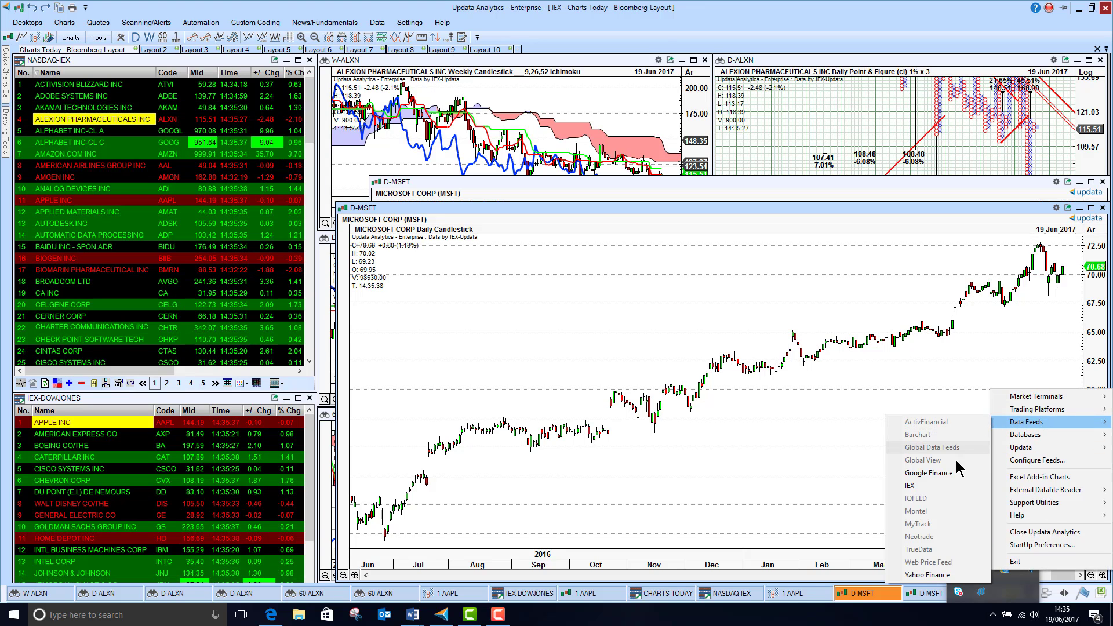
click(826, 418)
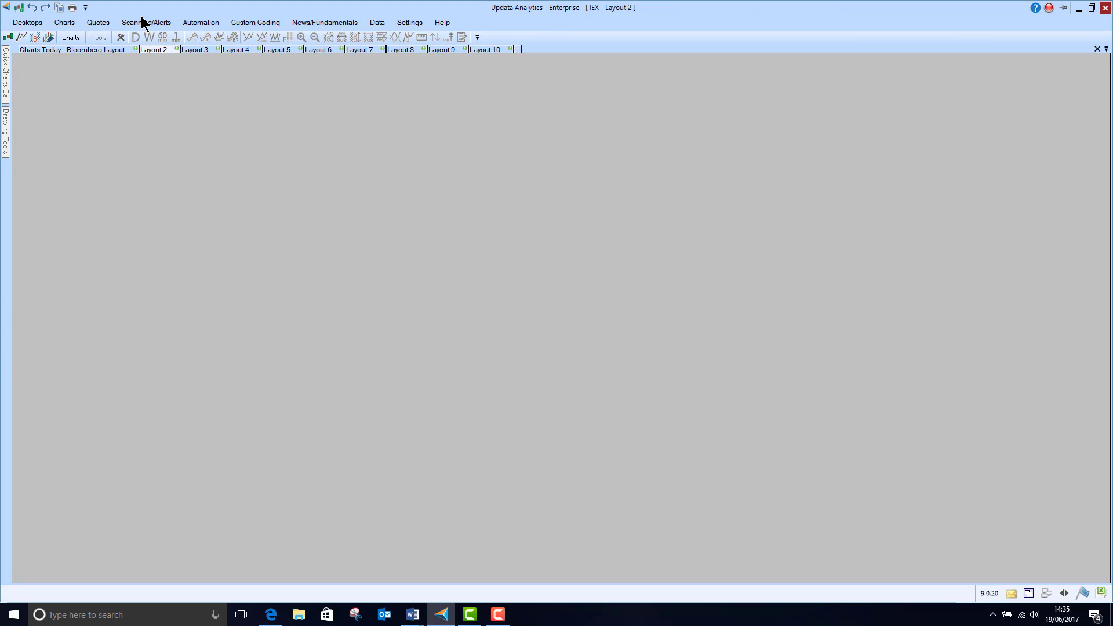
Start a new highlighter and add a Bar/Candle Divergence condition using 14 RSI
click(141, 22)
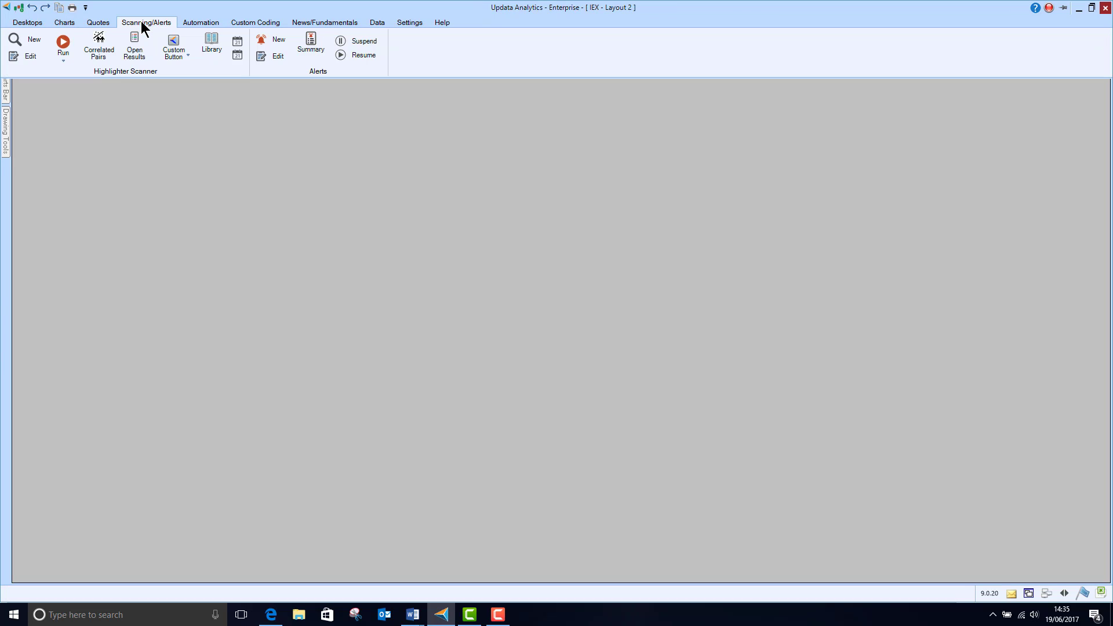
click(32, 39)
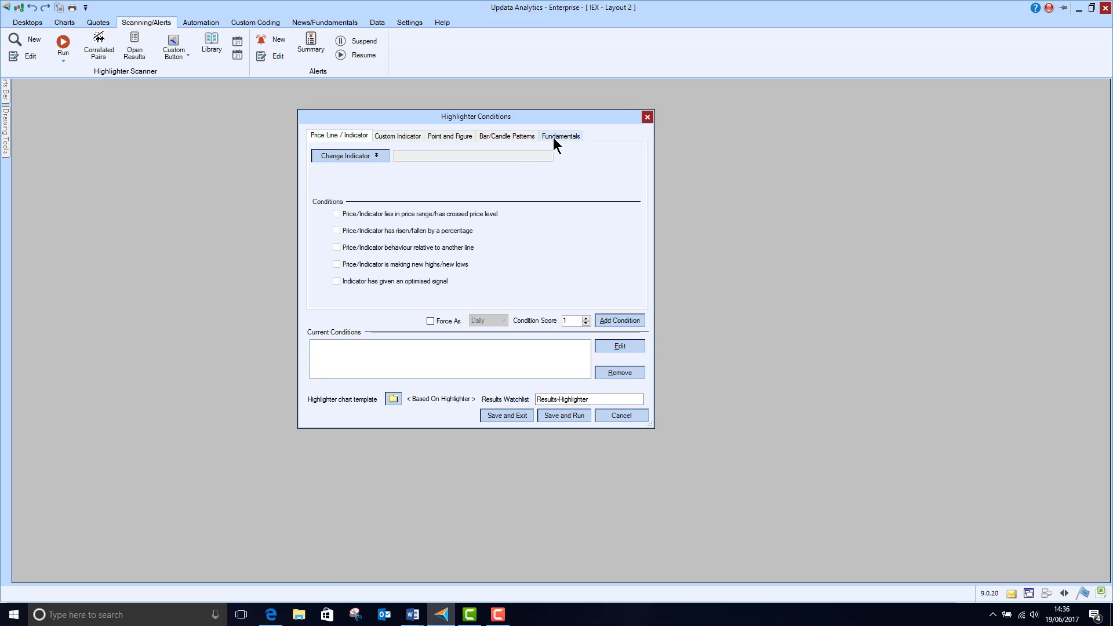
click(506, 137)
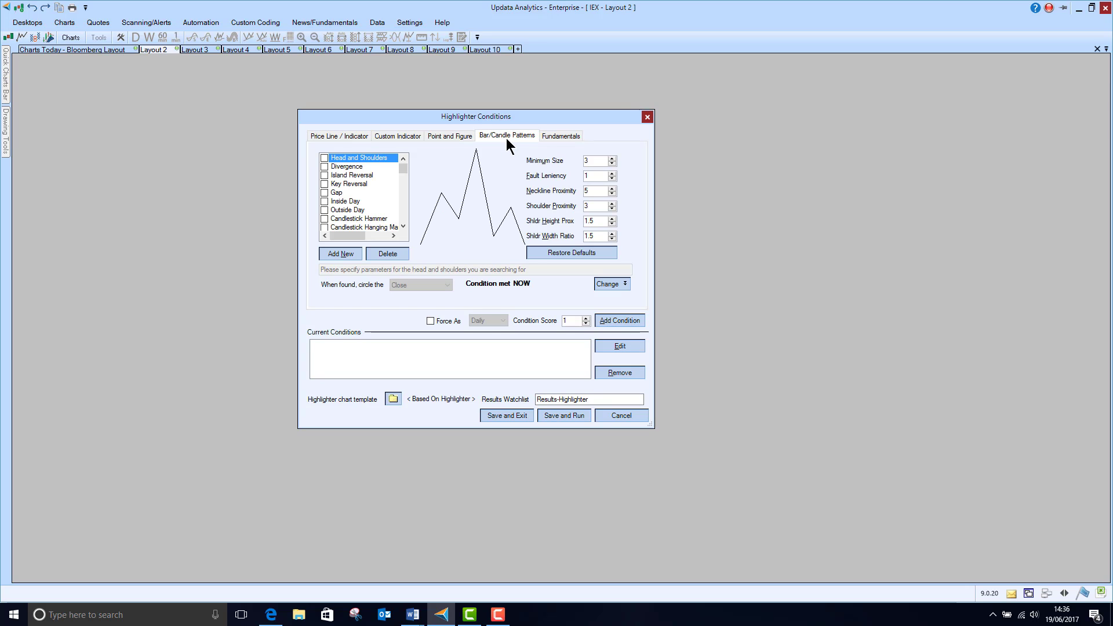
click(325, 166)
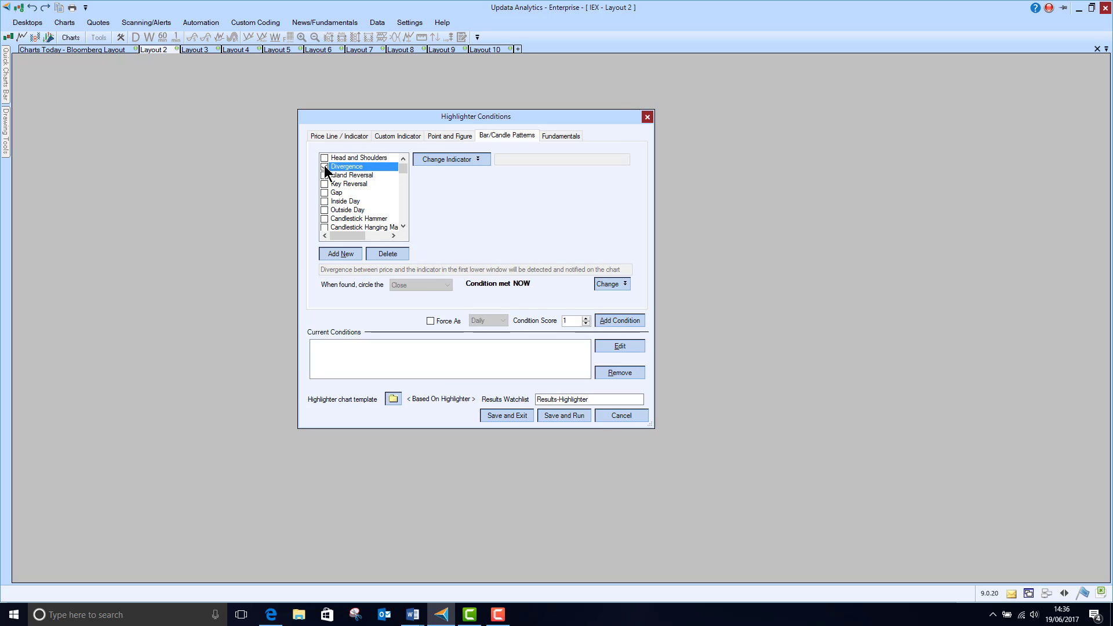
click(449, 156)
click(757, 186)
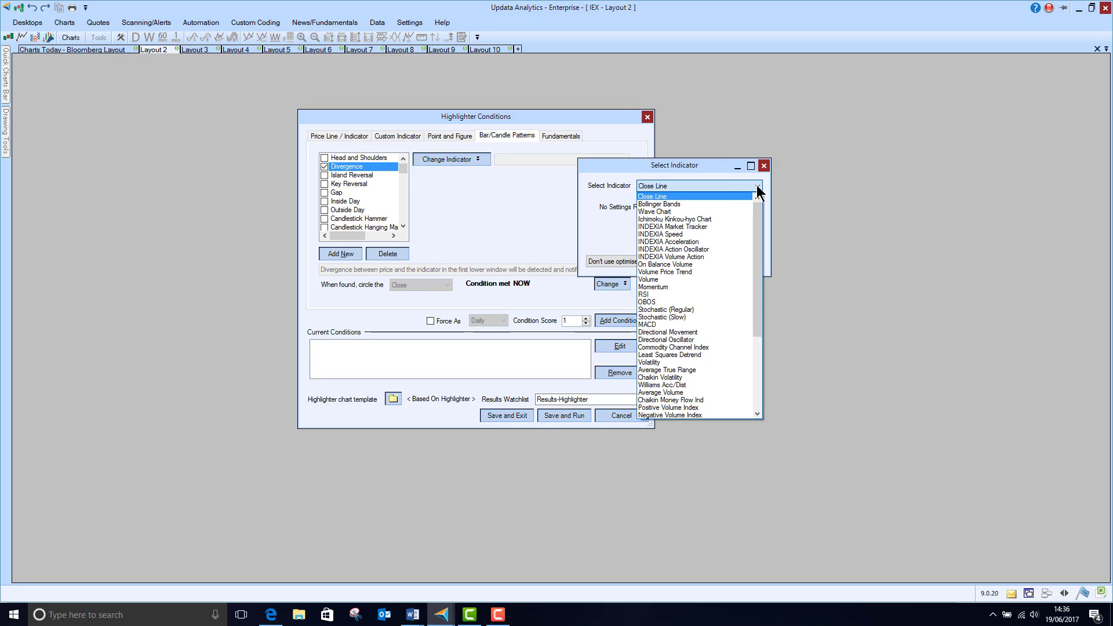
click(699, 295)
click(741, 254)
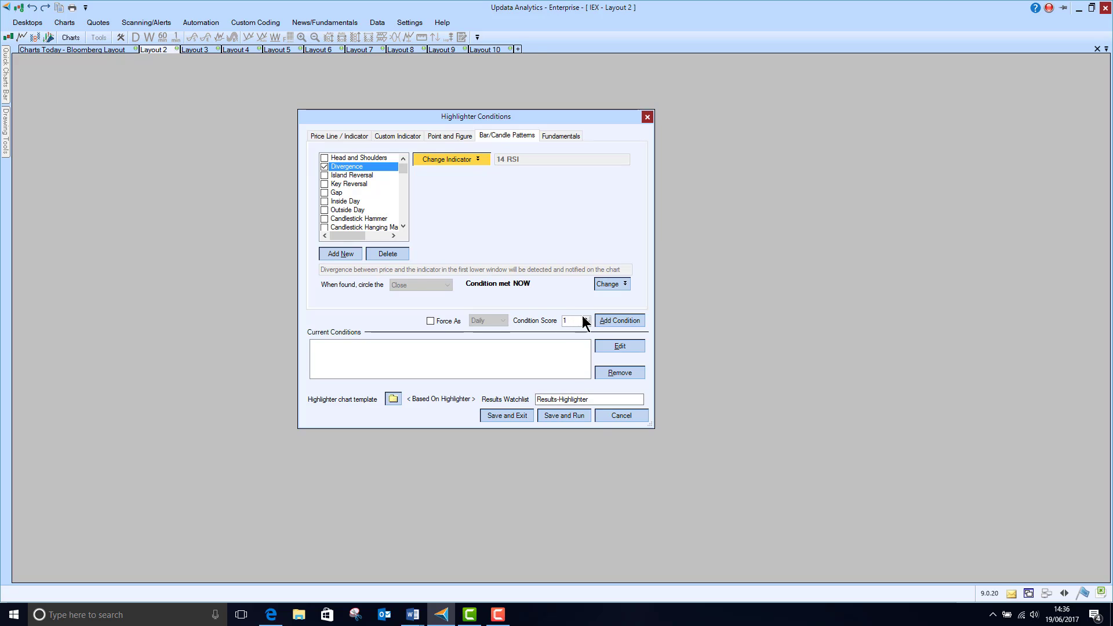
click(615, 320)
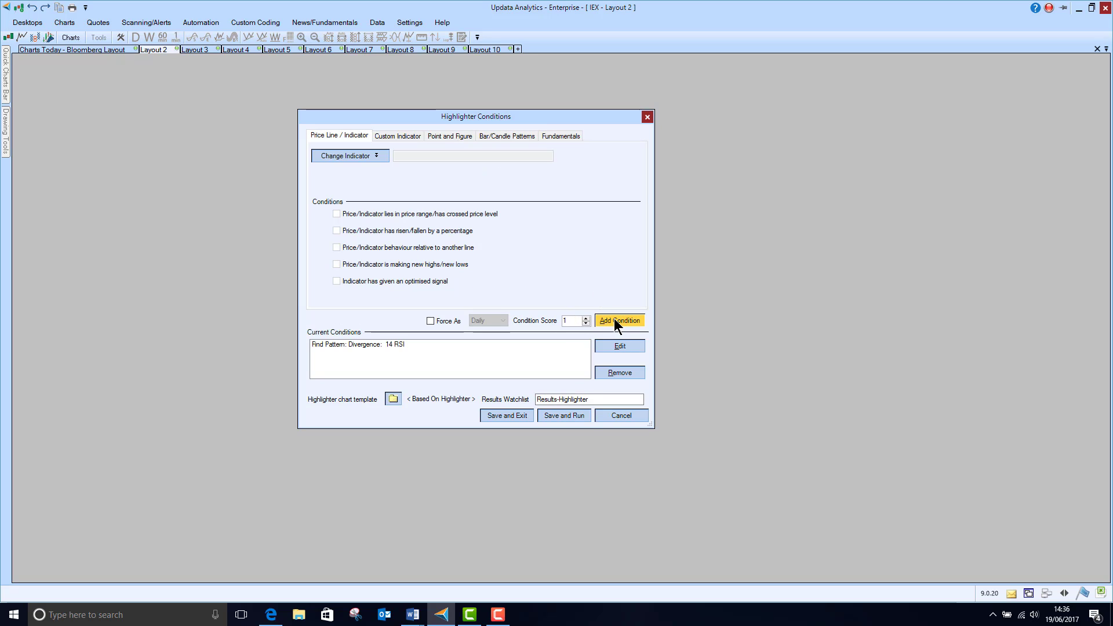
Save and run the highlighter under the file name Div2
click(564, 415)
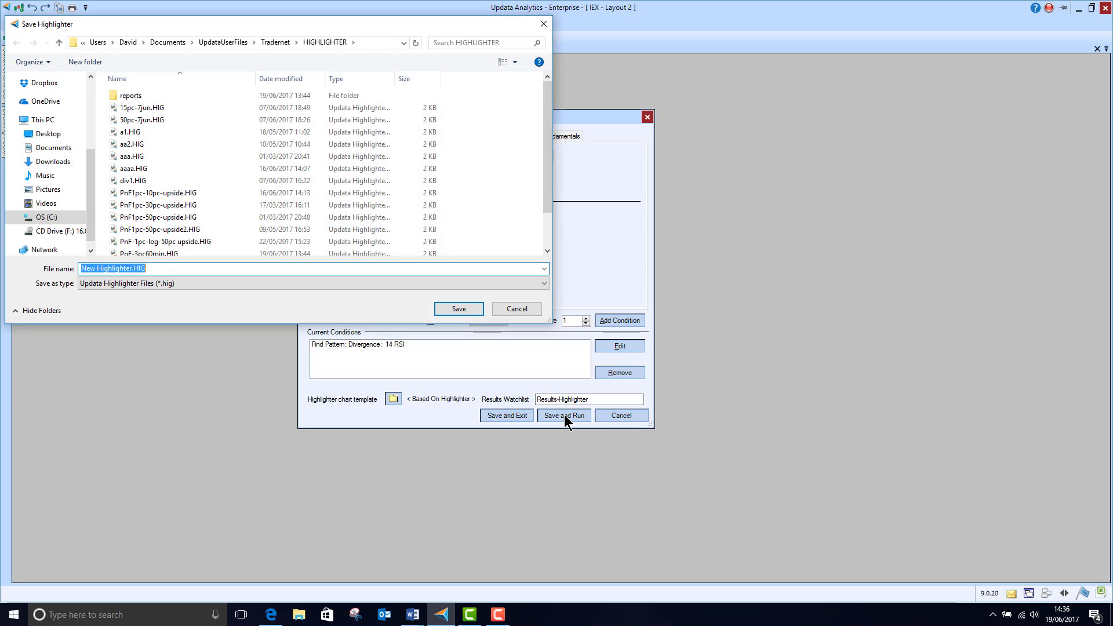
text(viv1)
key(BackSpace)
key(BackSpace)
key(BackSpace)
text(Di)
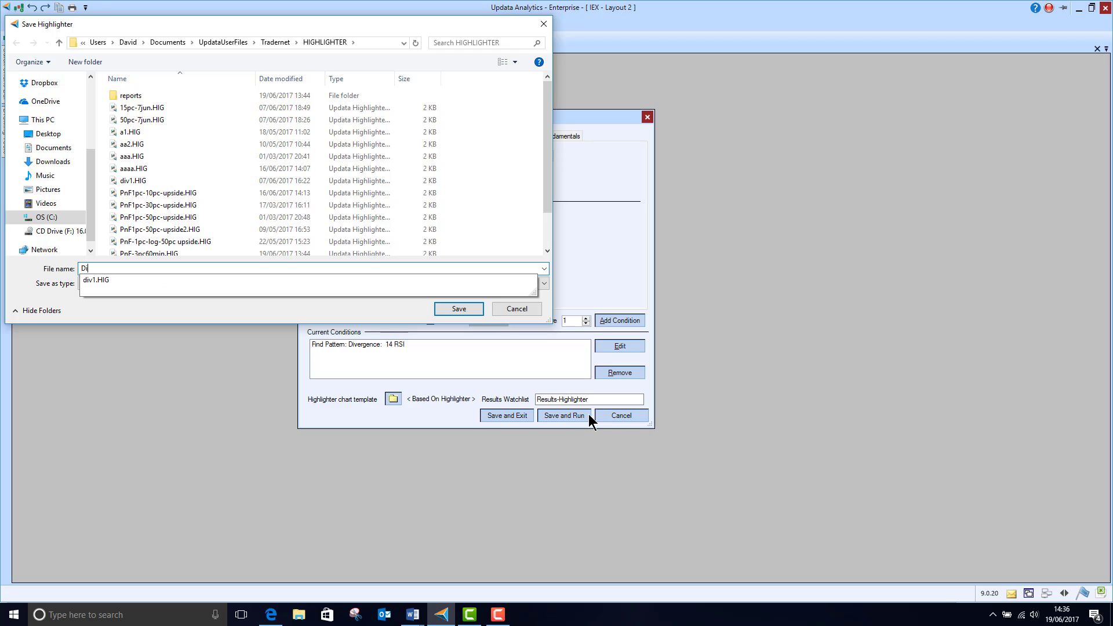
text(v1)
key(BackSpace)
text(2)
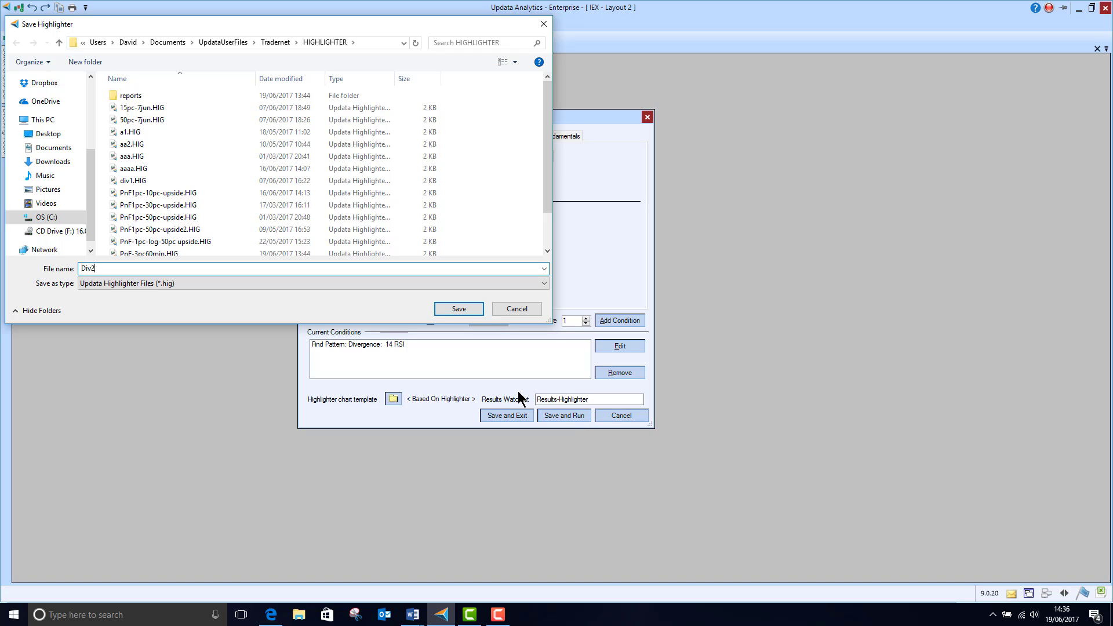
click(458, 309)
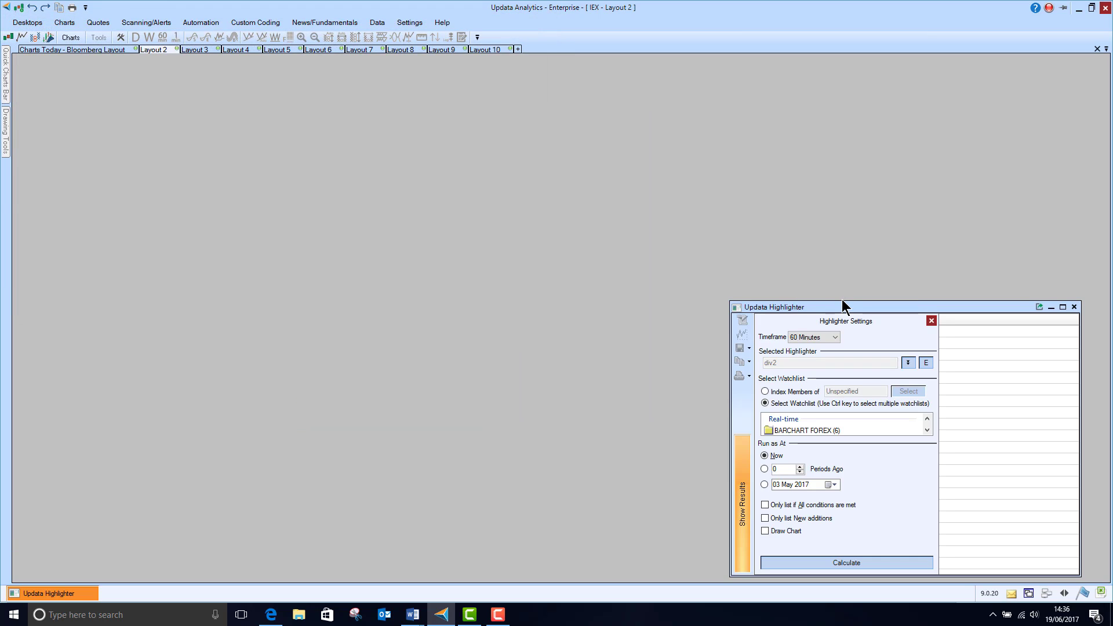
Scan the NASDAQ-IEX watchlist with the Div2 highlighter
drag(842, 299, 771, 18)
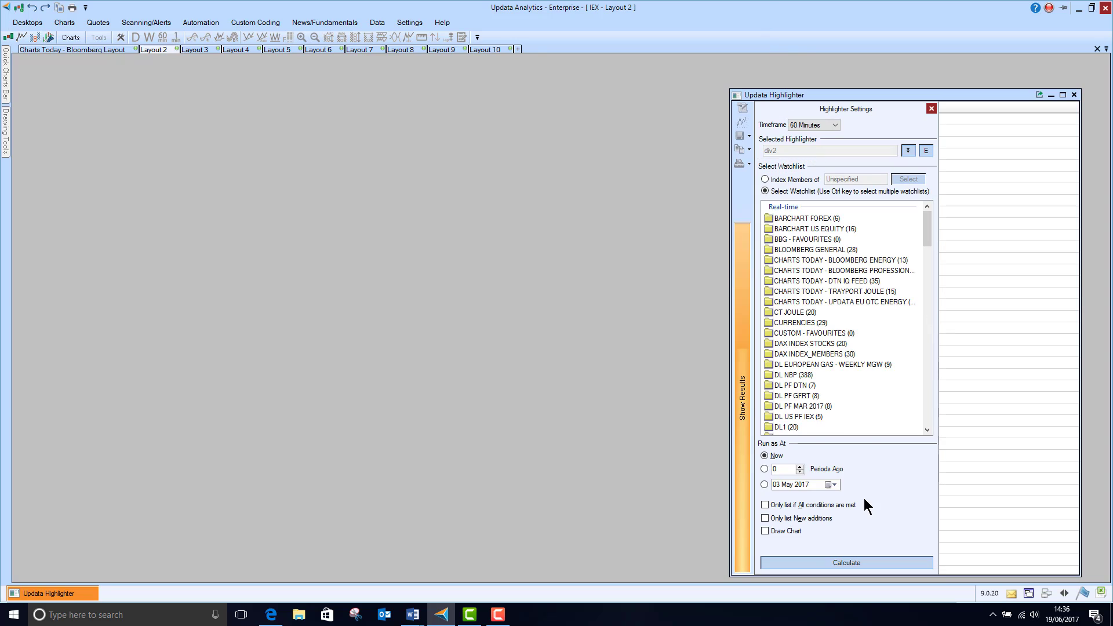
drag(925, 230, 945, 294)
click(913, 320)
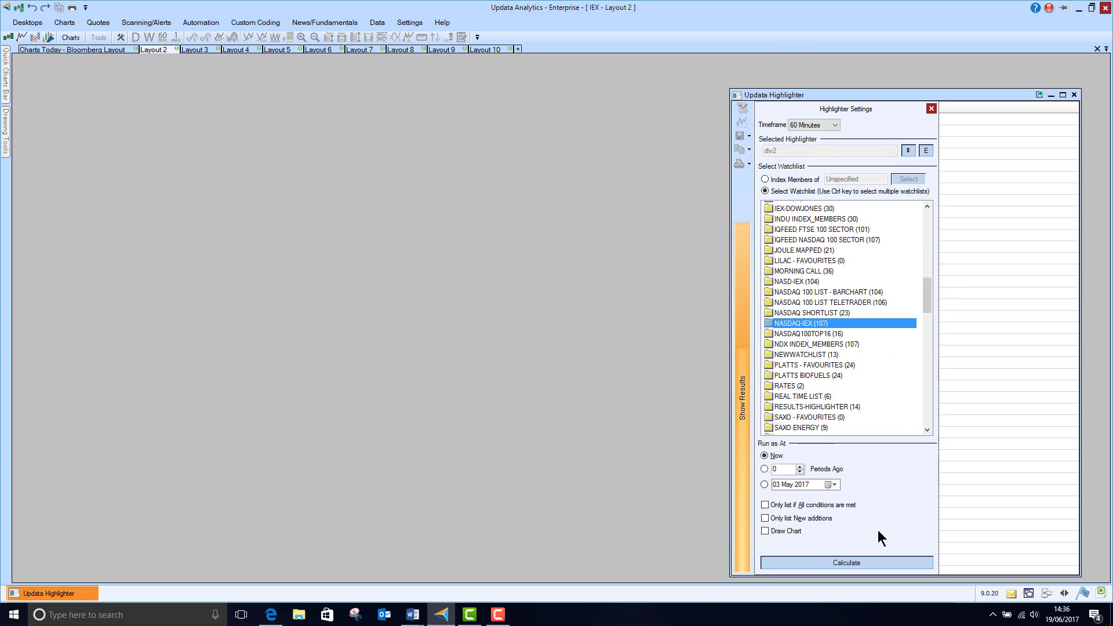
click(861, 562)
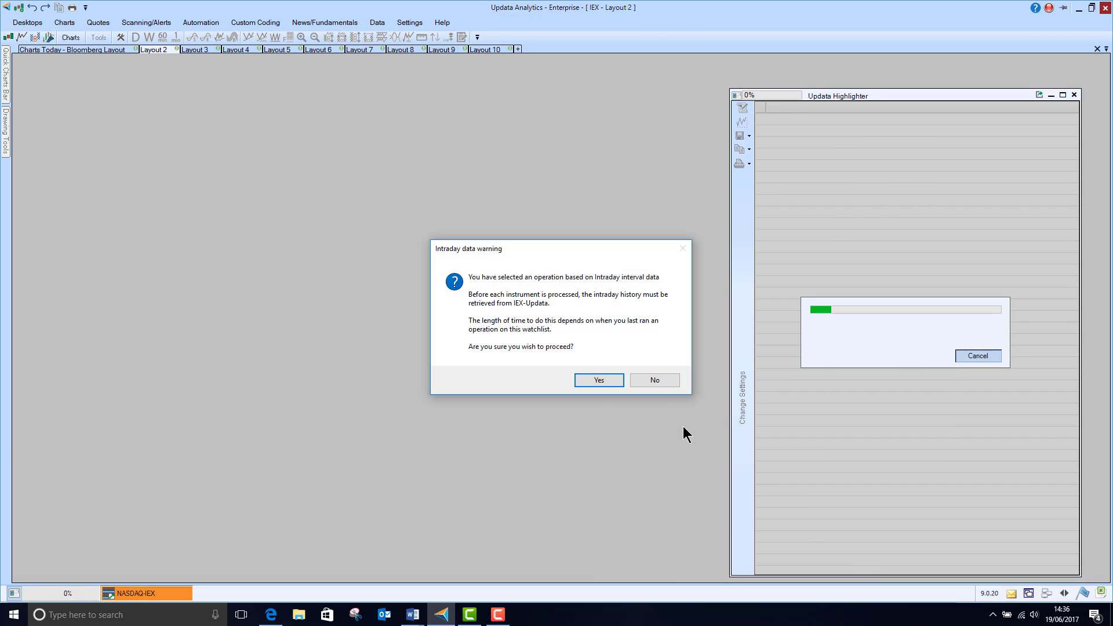
Allow the intraday data fetch, maximize the first result chart (AAL), then page through to the AVGO chart
click(593, 381)
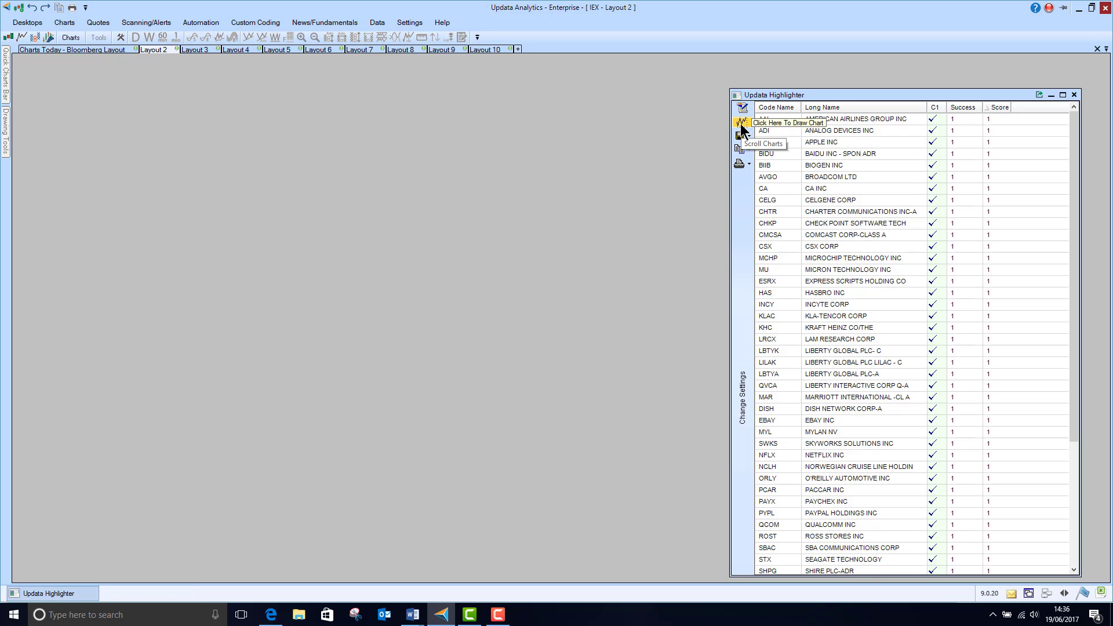
click(741, 123)
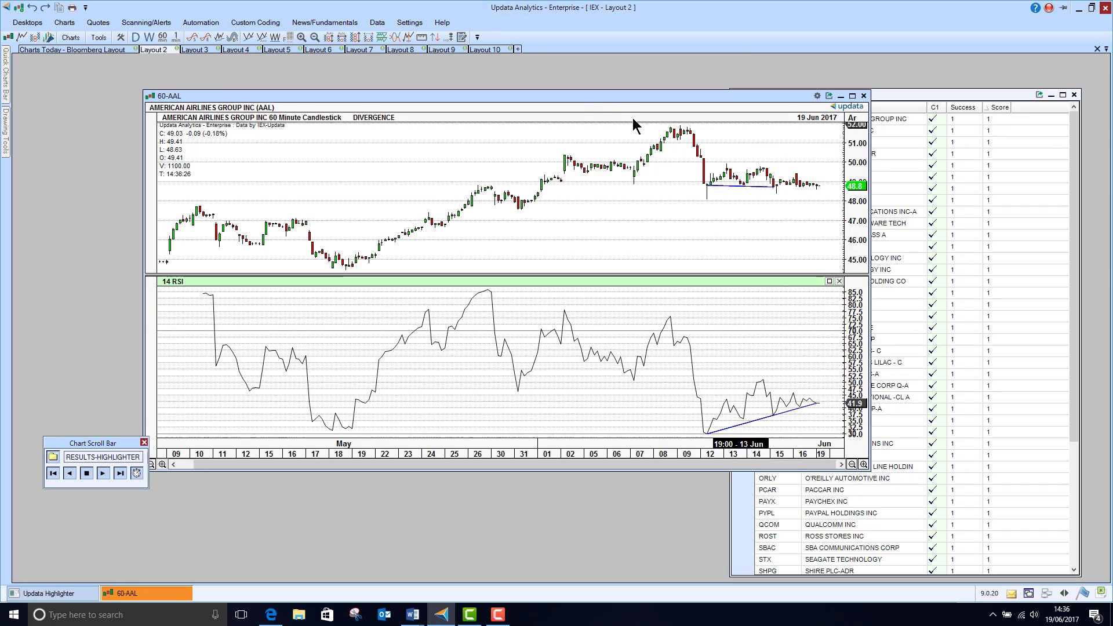
double_click(578, 99)
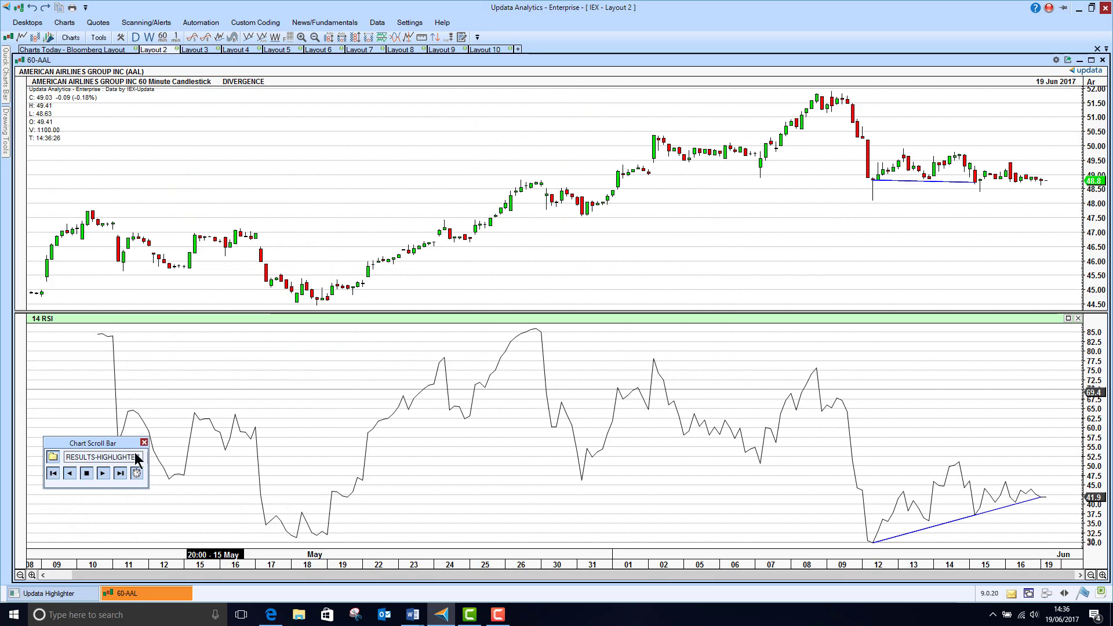
click(103, 473)
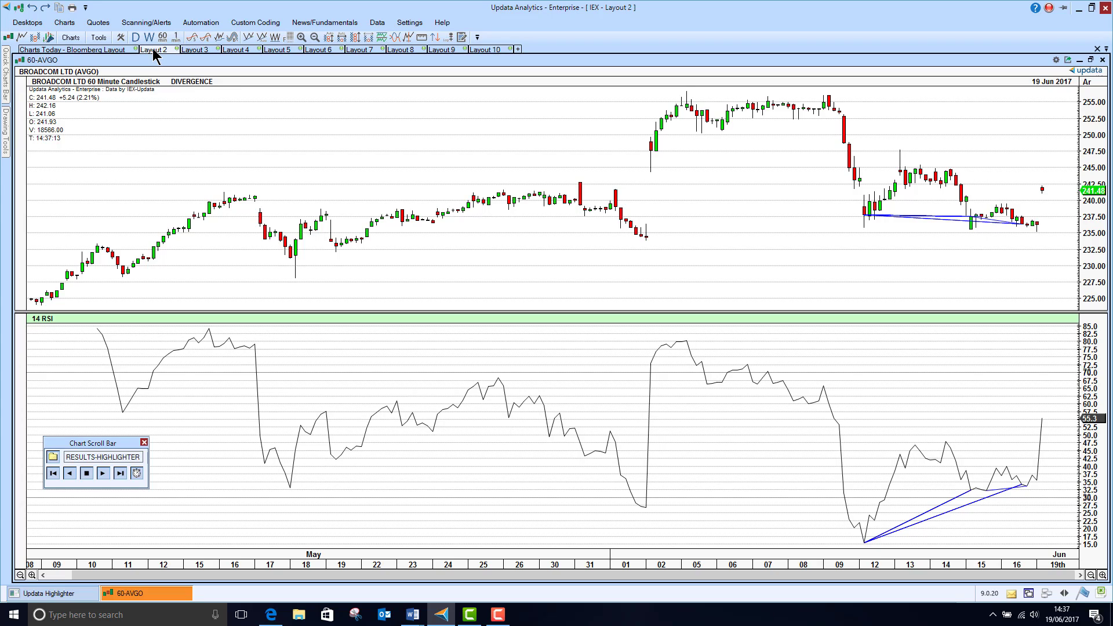
click(58, 594)
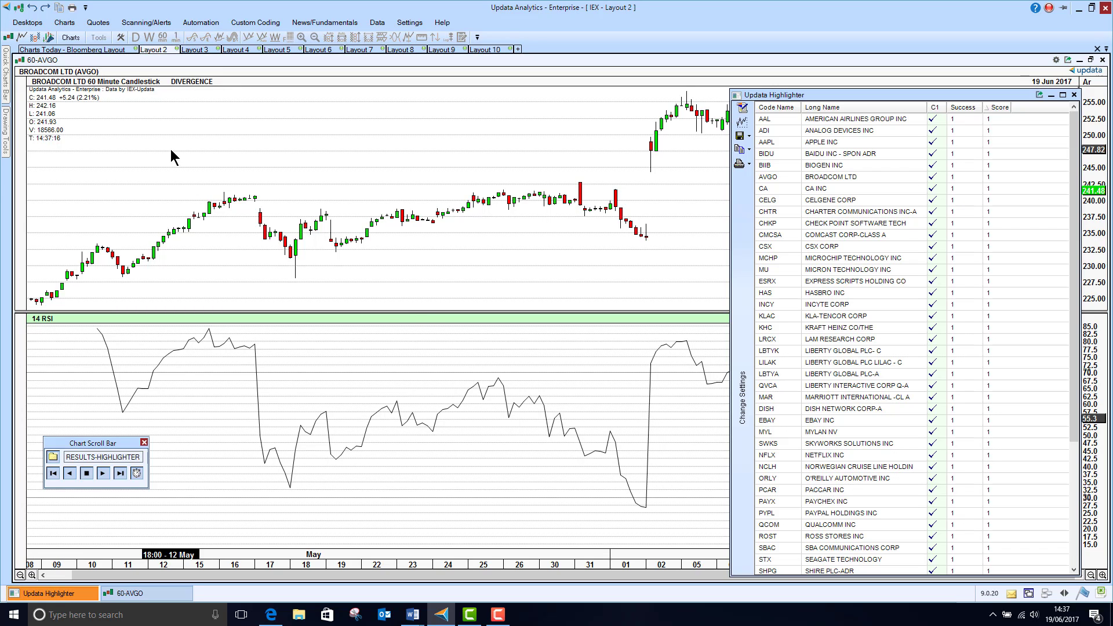
click(207, 137)
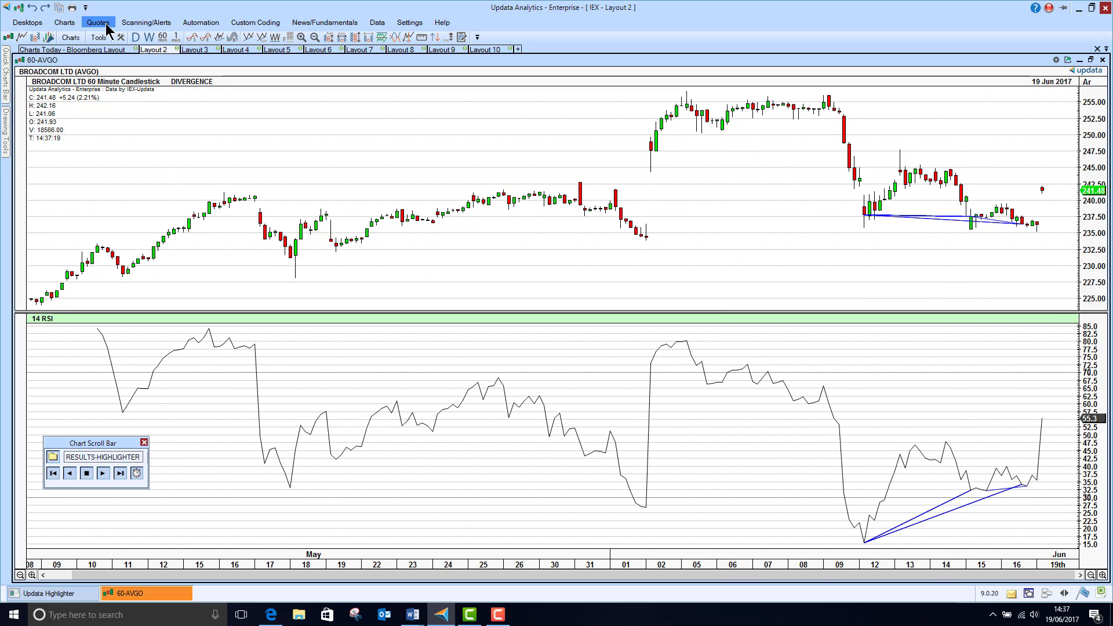
Glance at the online highlighter Library, close it, and list the saved scans under Run
click(145, 25)
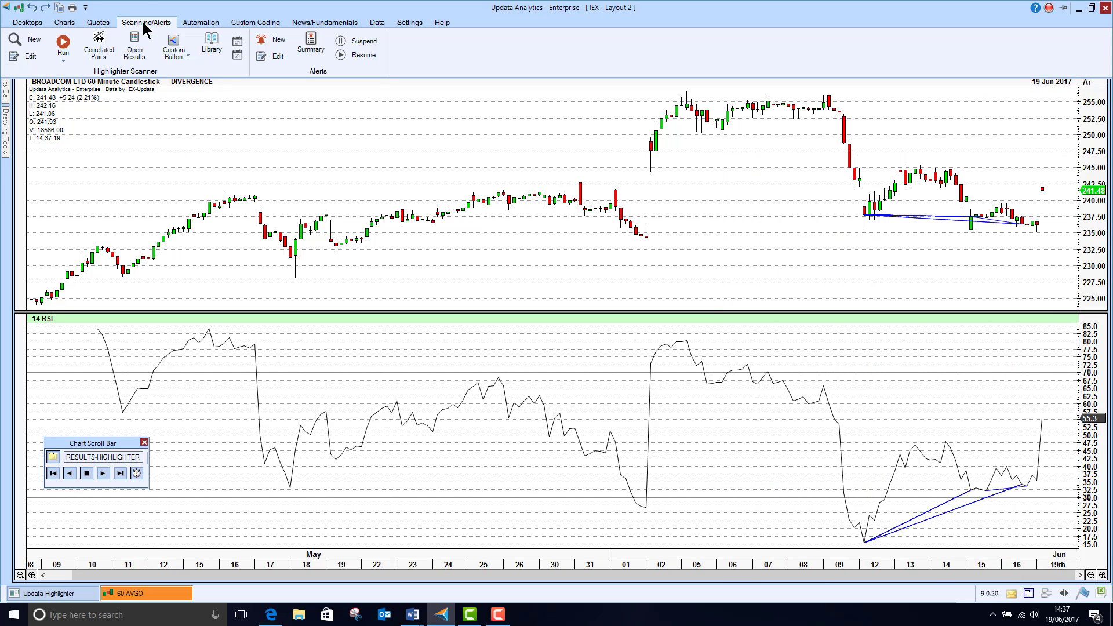
click(212, 45)
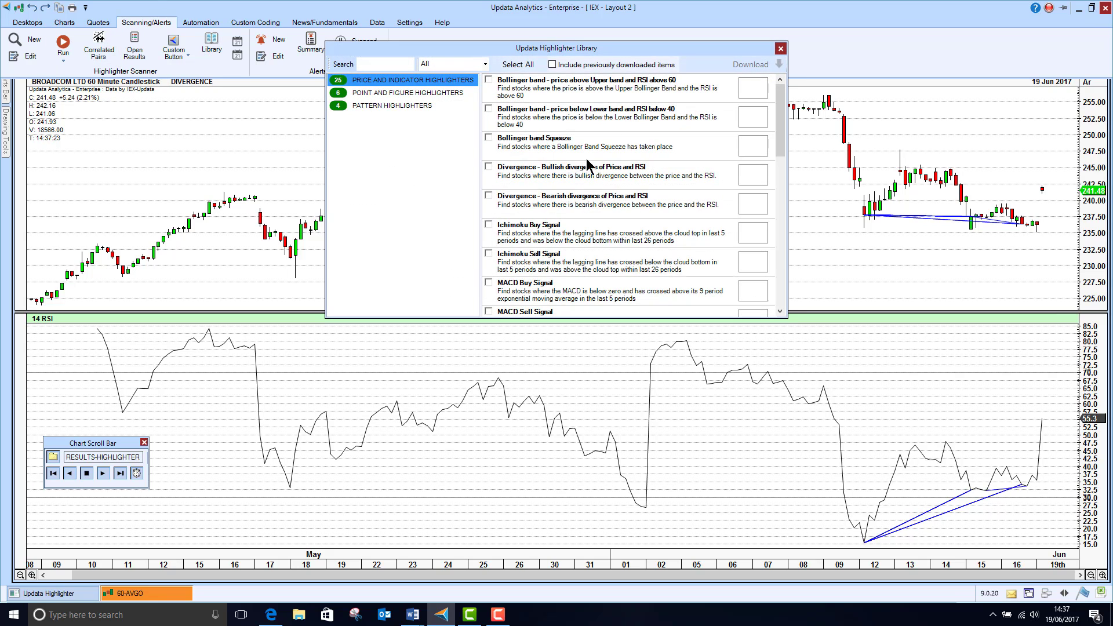
click(780, 49)
click(61, 57)
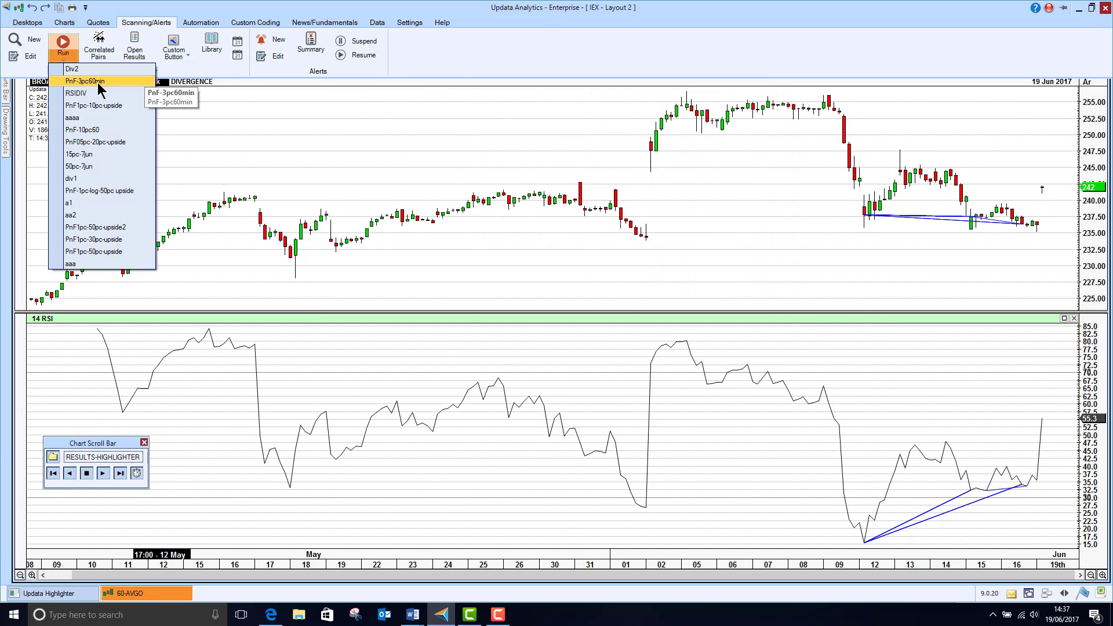
Inspect the PnF-3pc60min scan's P&F Double-top condition and cancel without changes
click(85, 81)
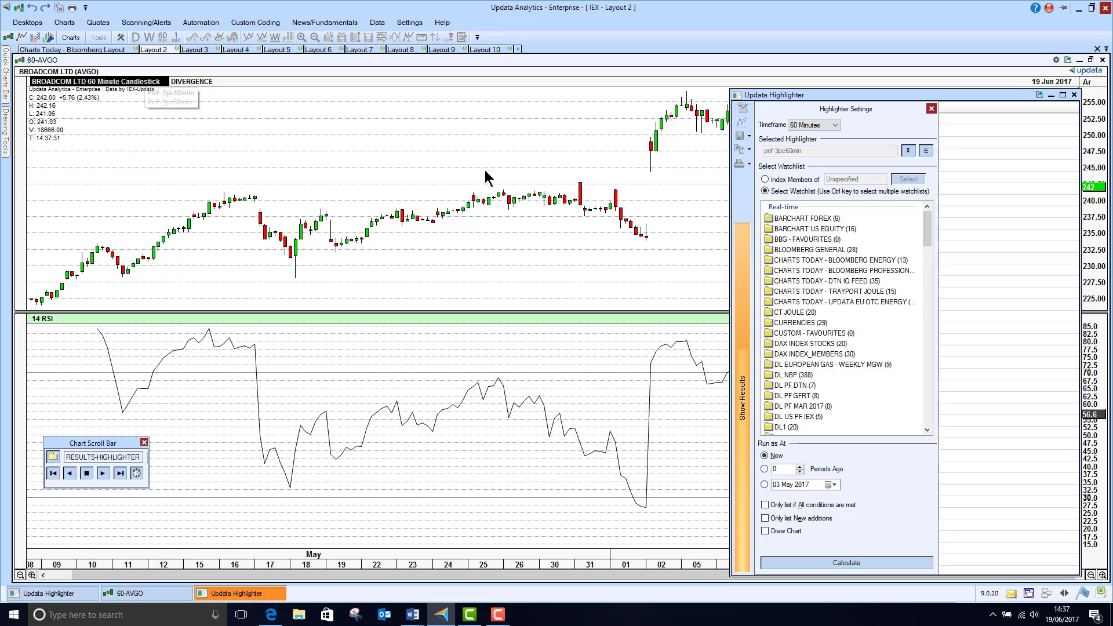
click(926, 151)
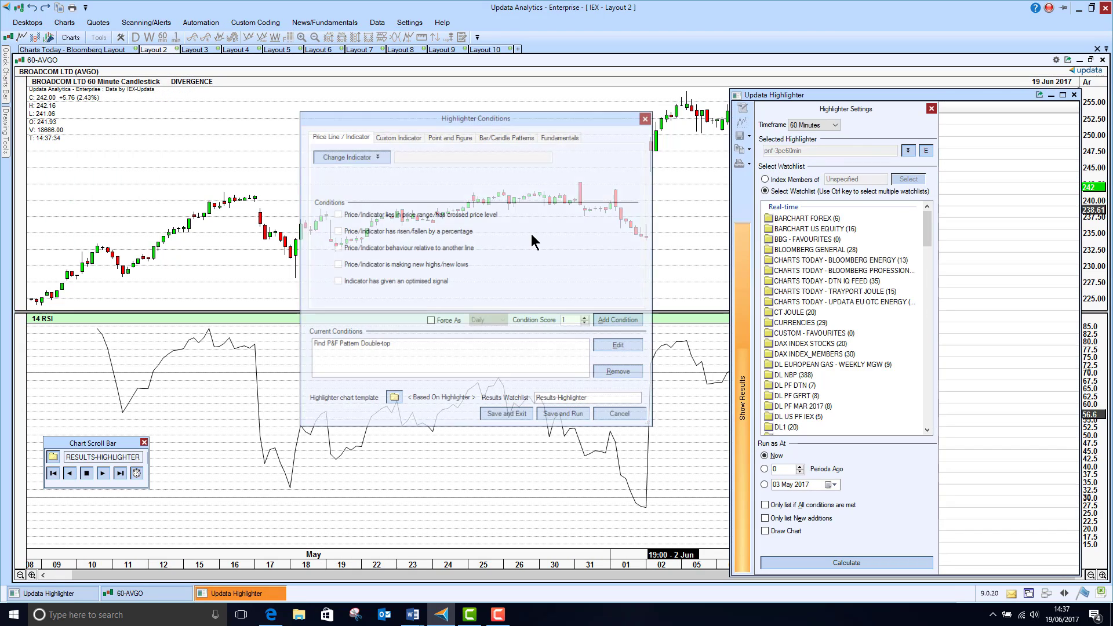
double_click(374, 344)
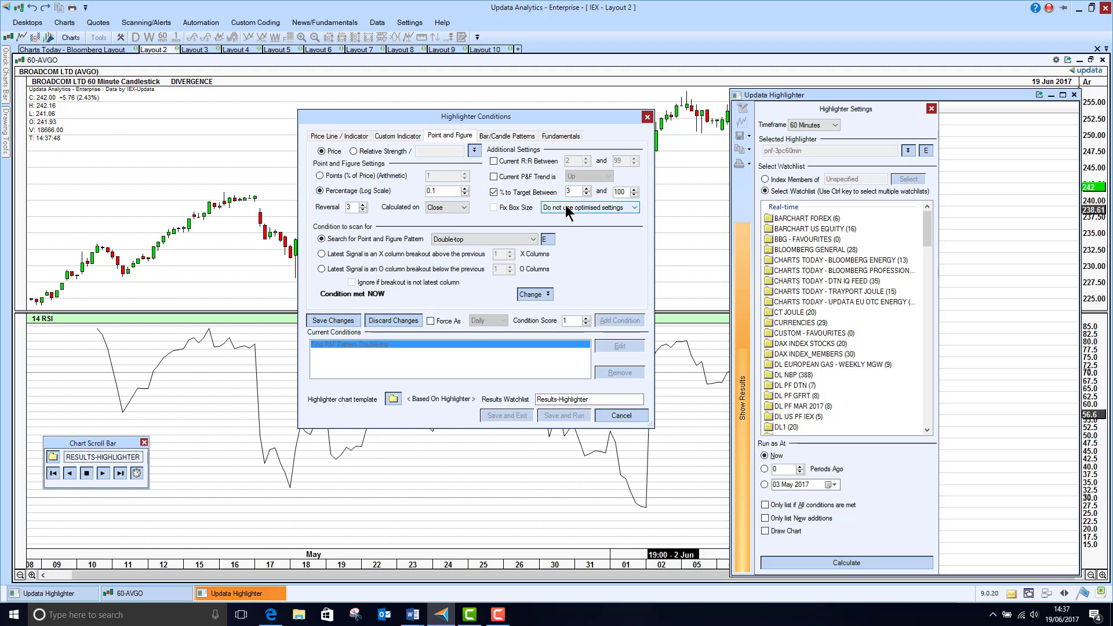
click(621, 416)
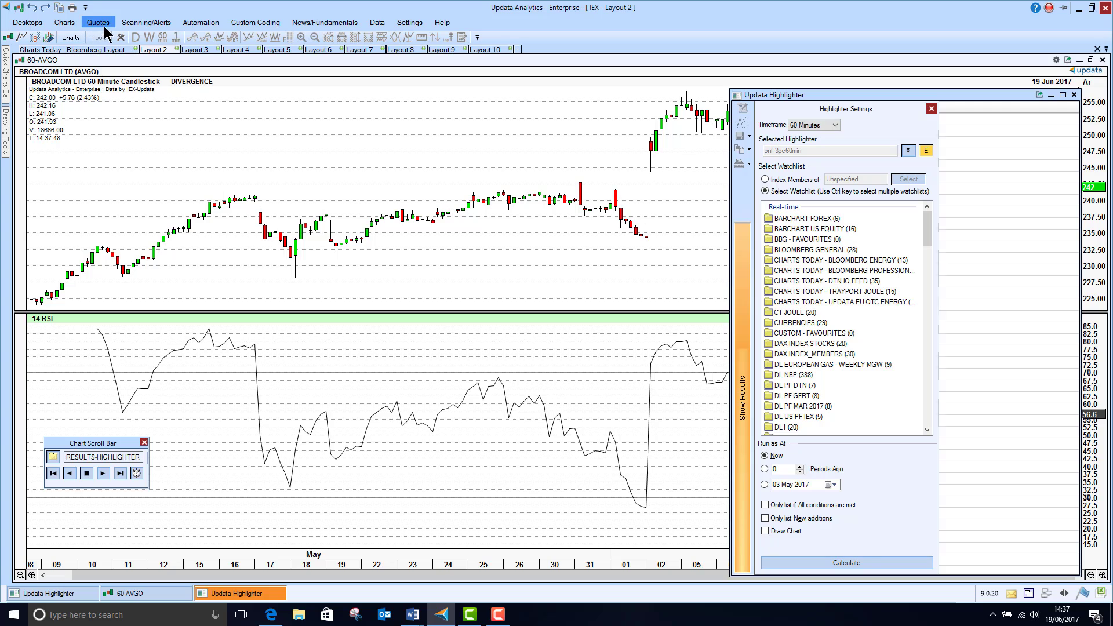
Run PnF-3pc60min on the NASDAQ-IEX watchlist, accepting the intraday data warning
click(147, 23)
click(63, 52)
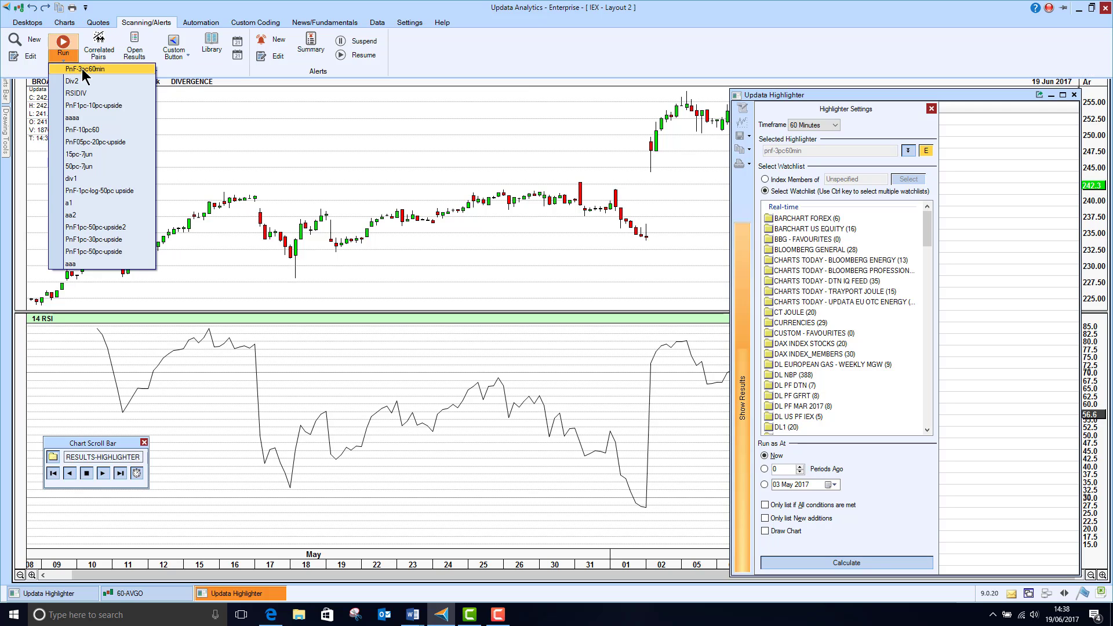
click(85, 69)
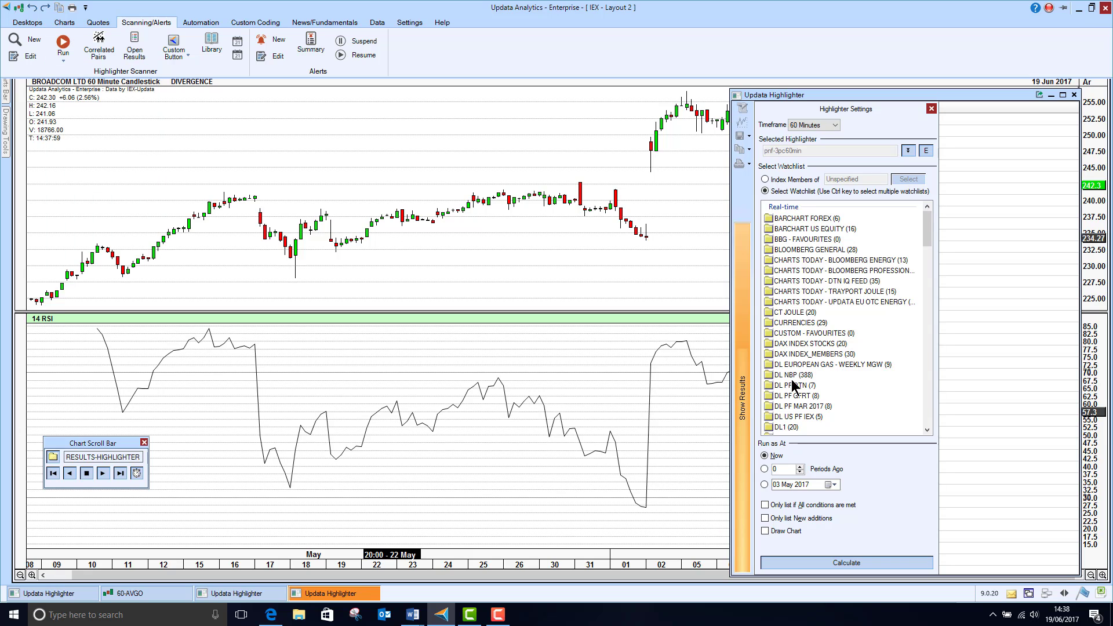
drag(930, 234, 941, 296)
click(888, 320)
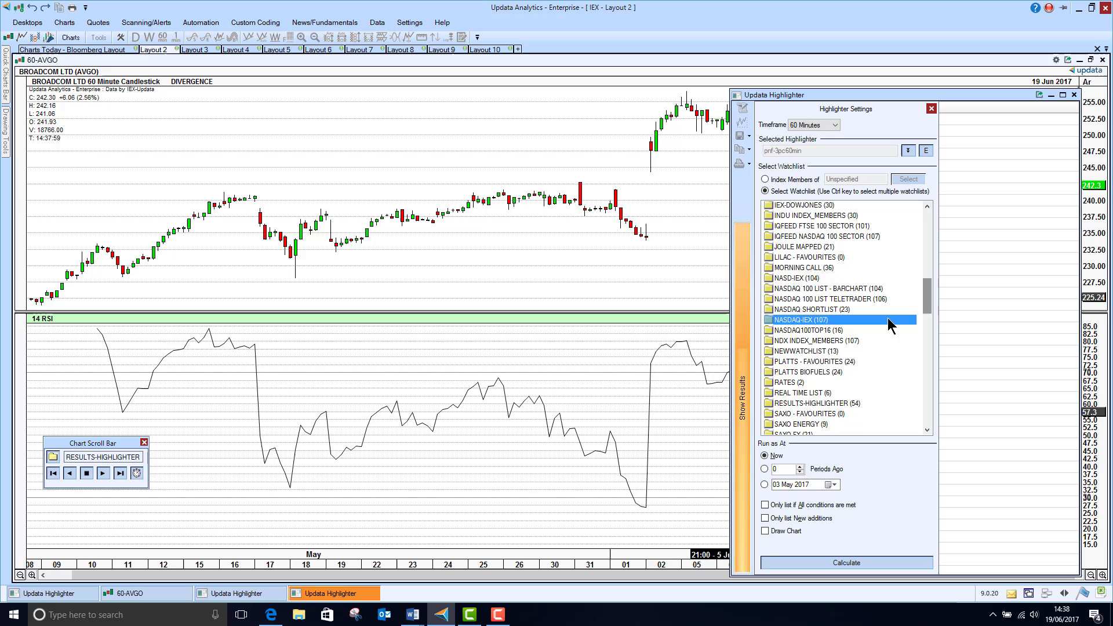
click(845, 562)
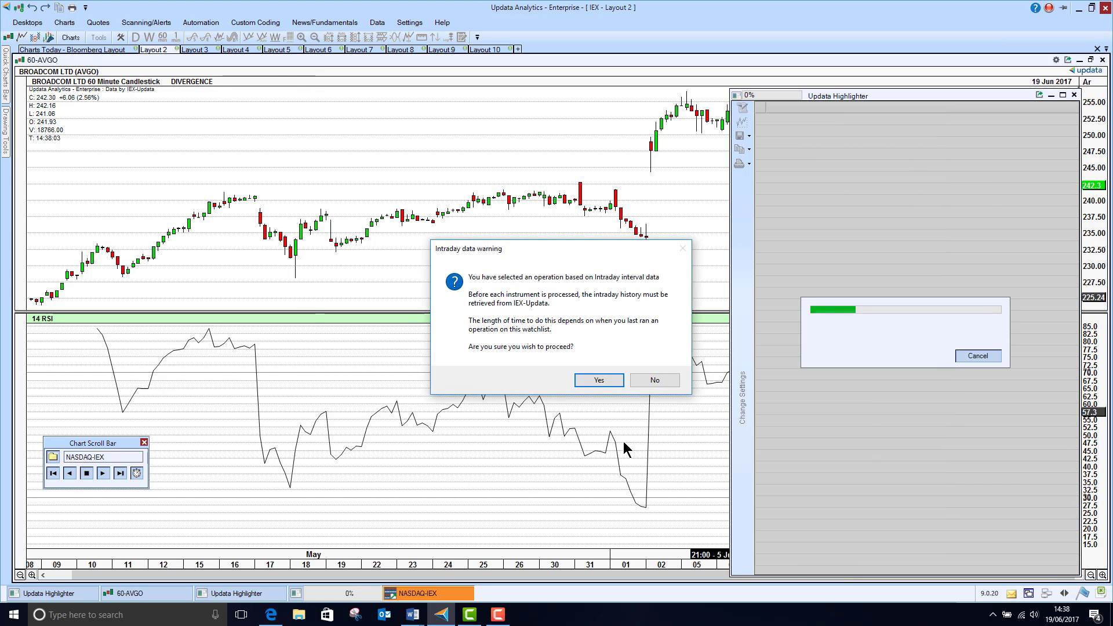
click(610, 383)
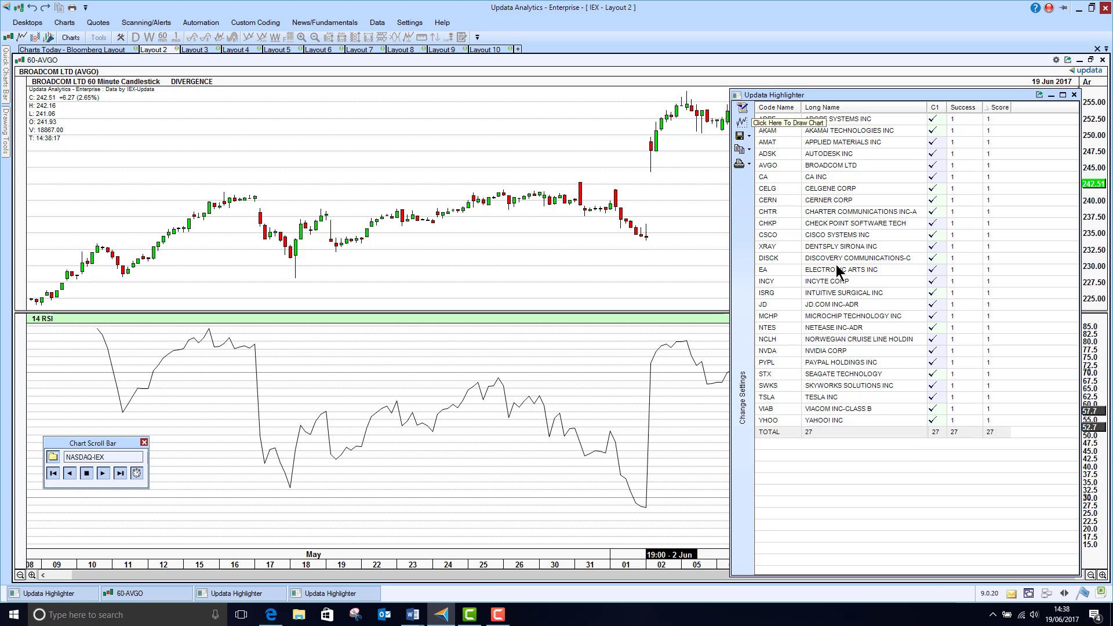
Auto-play the P&F result charts from ADBE to CELG, restore CELG, and bring AVGO forward
click(741, 123)
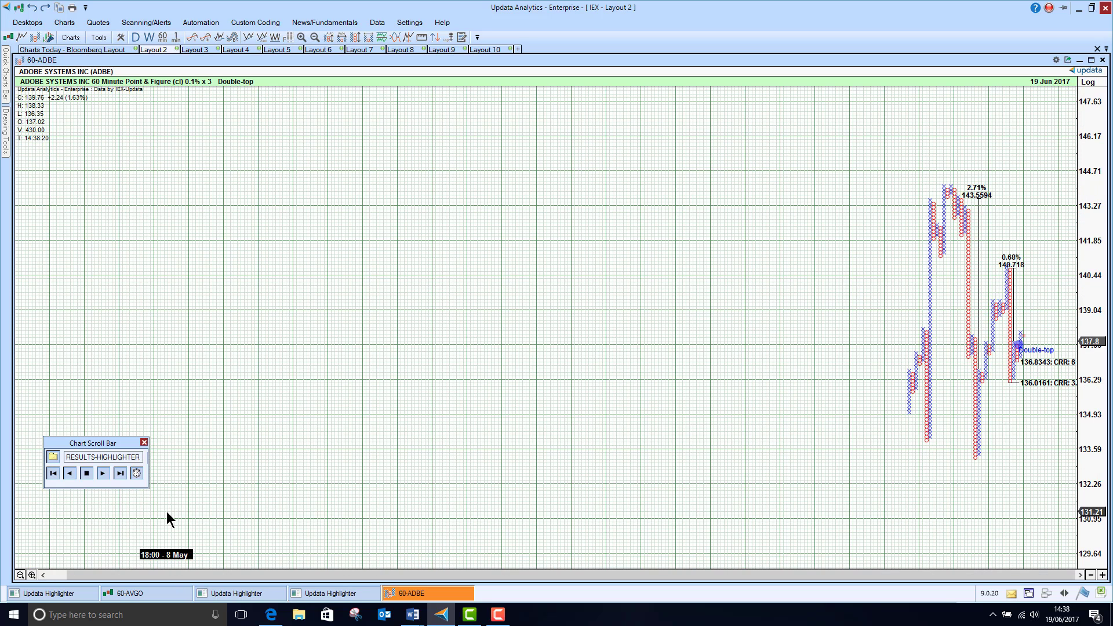
click(102, 473)
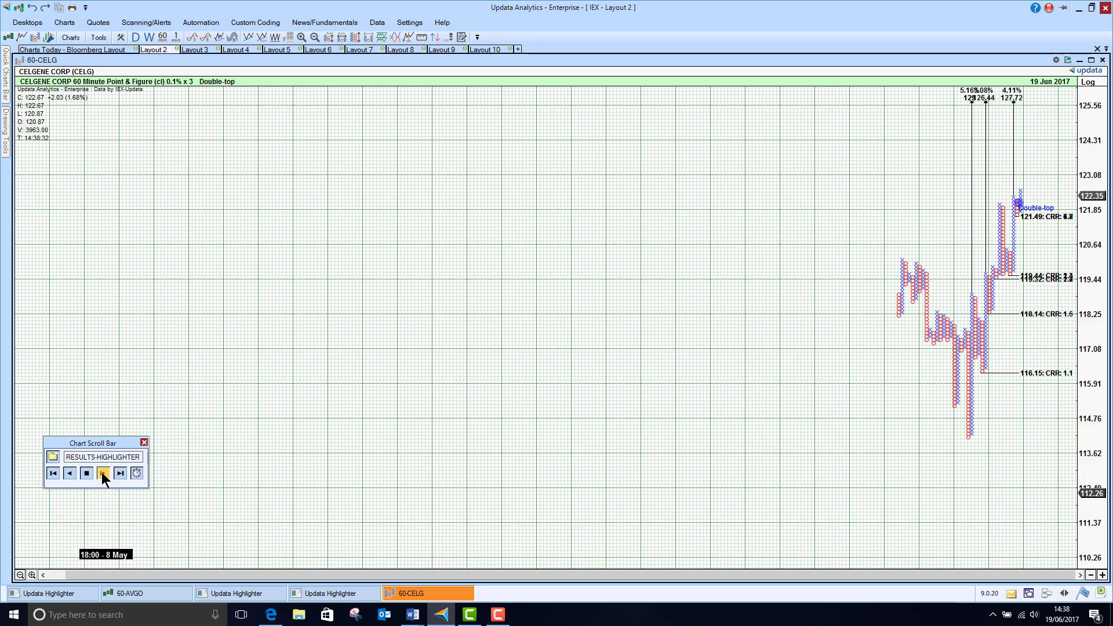
click(102, 473)
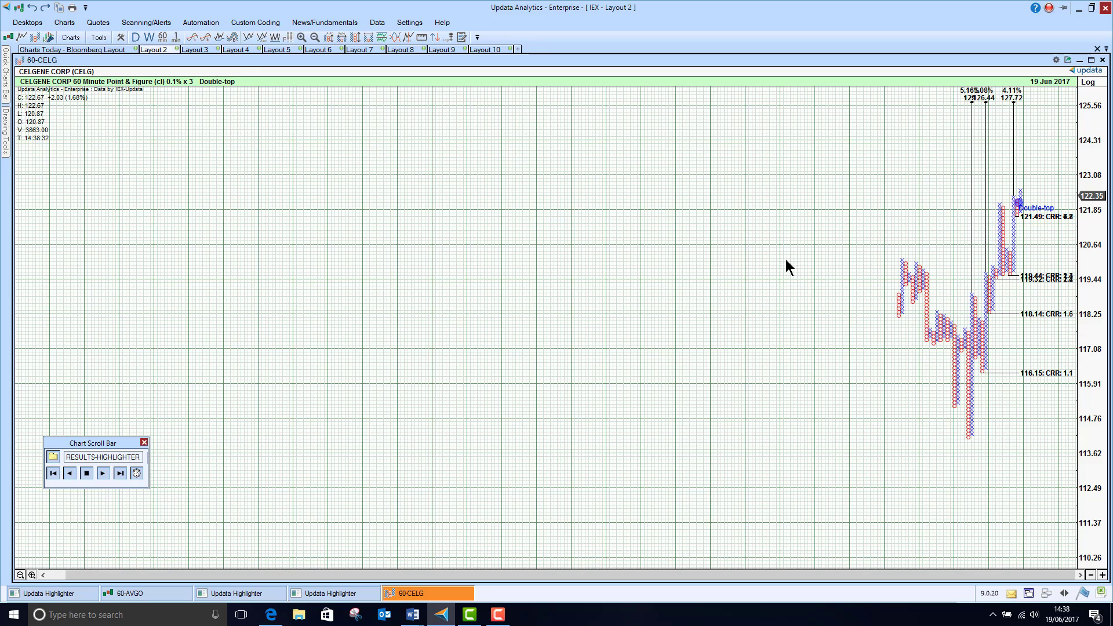
click(1091, 60)
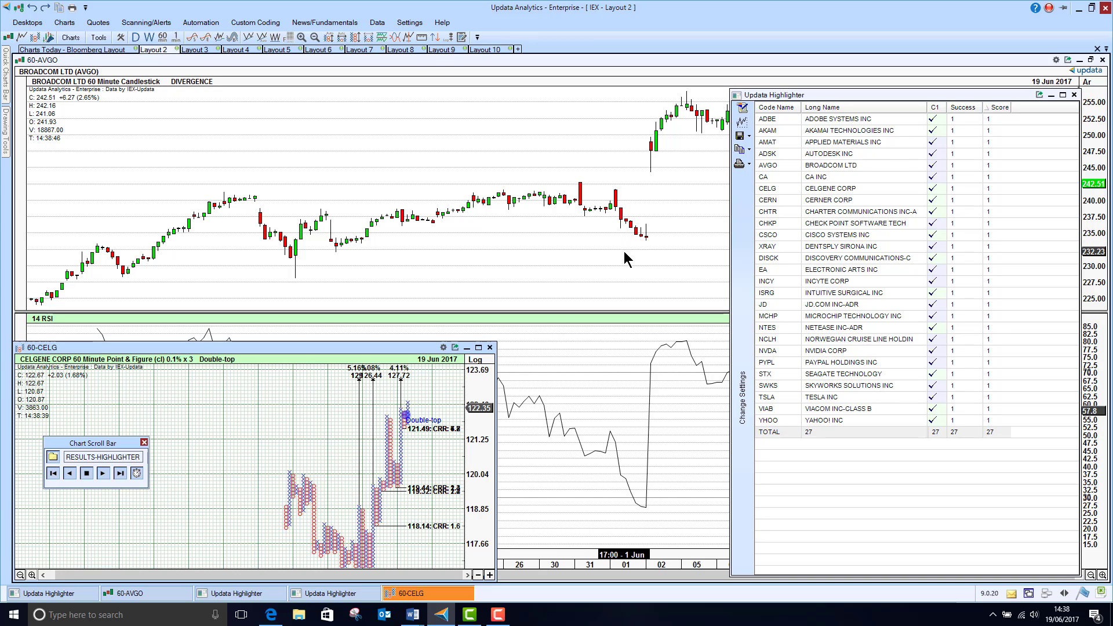
mouse_move(1065, 619)
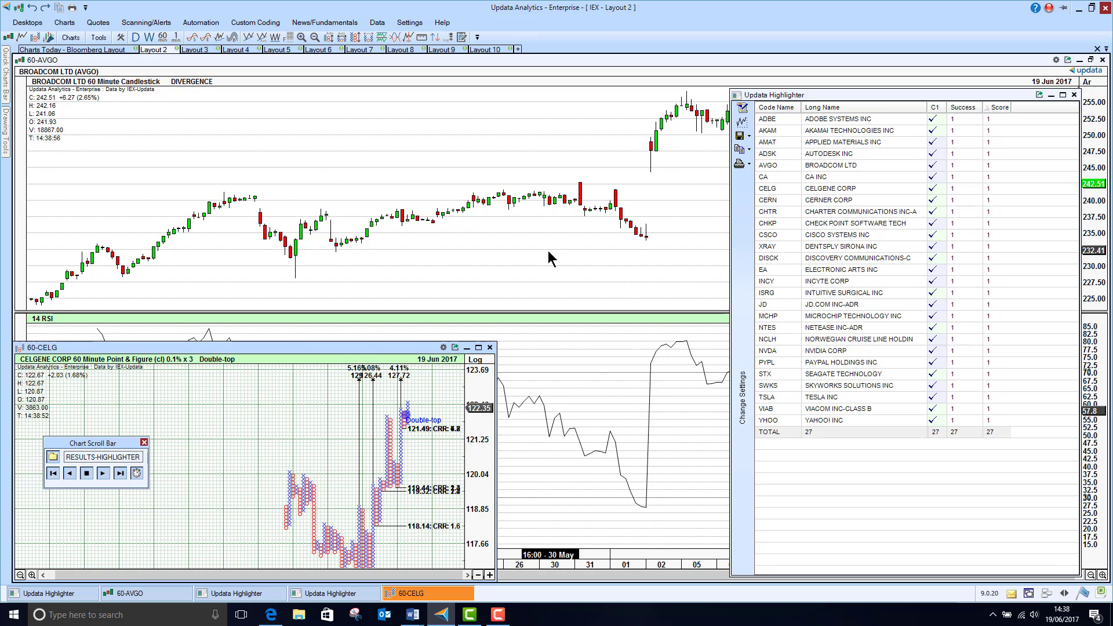
click(291, 136)
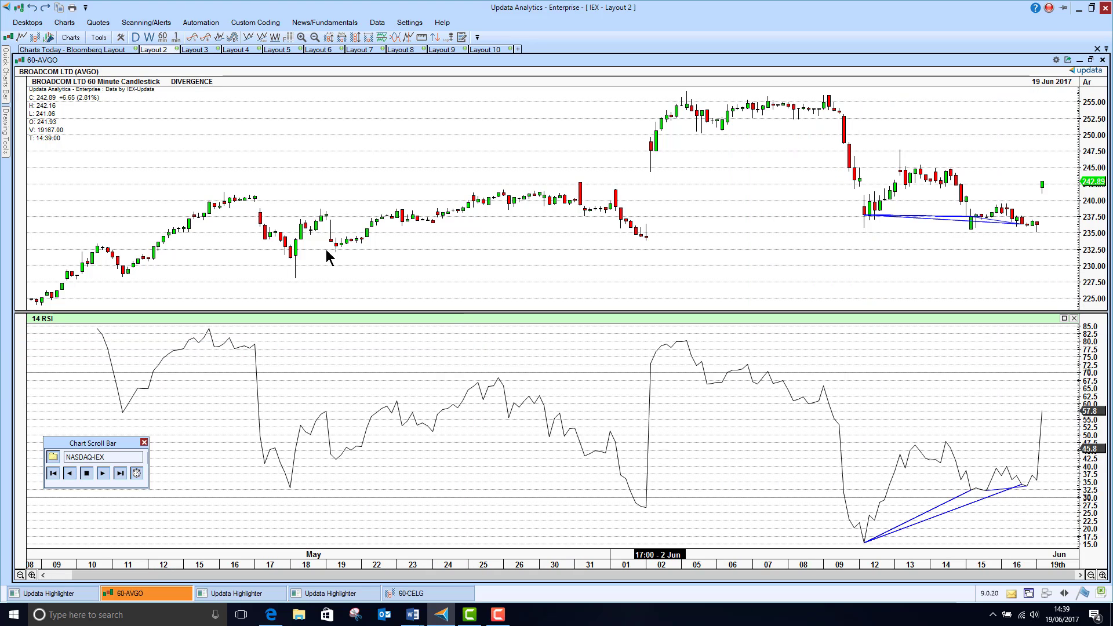
On the empty Layout 3, open the FlipFlopStoplossSystem code
click(193, 49)
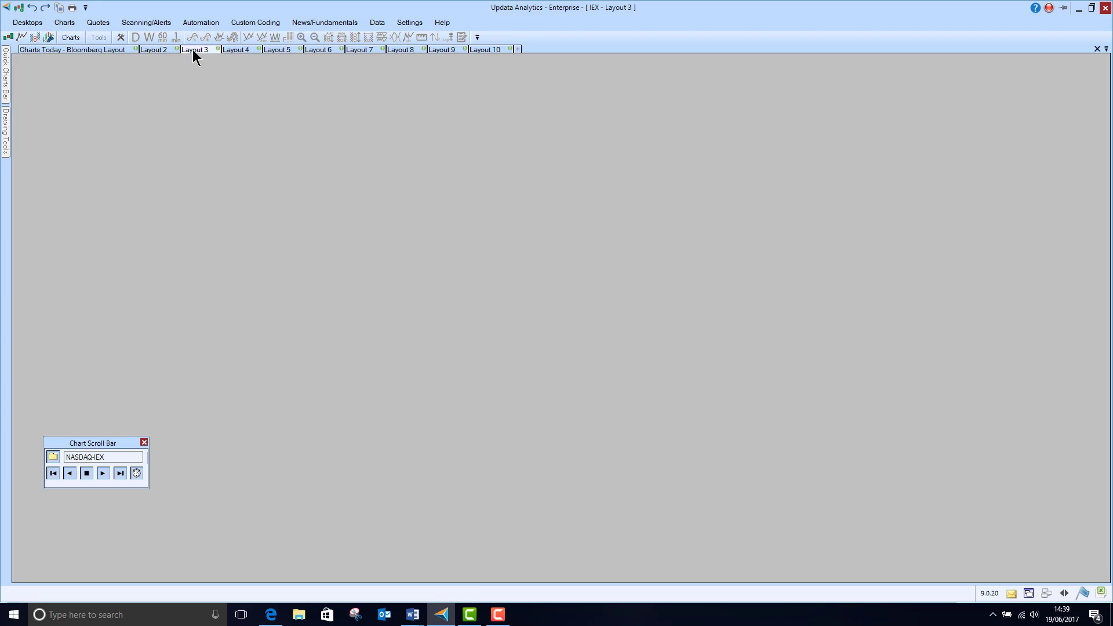
click(248, 22)
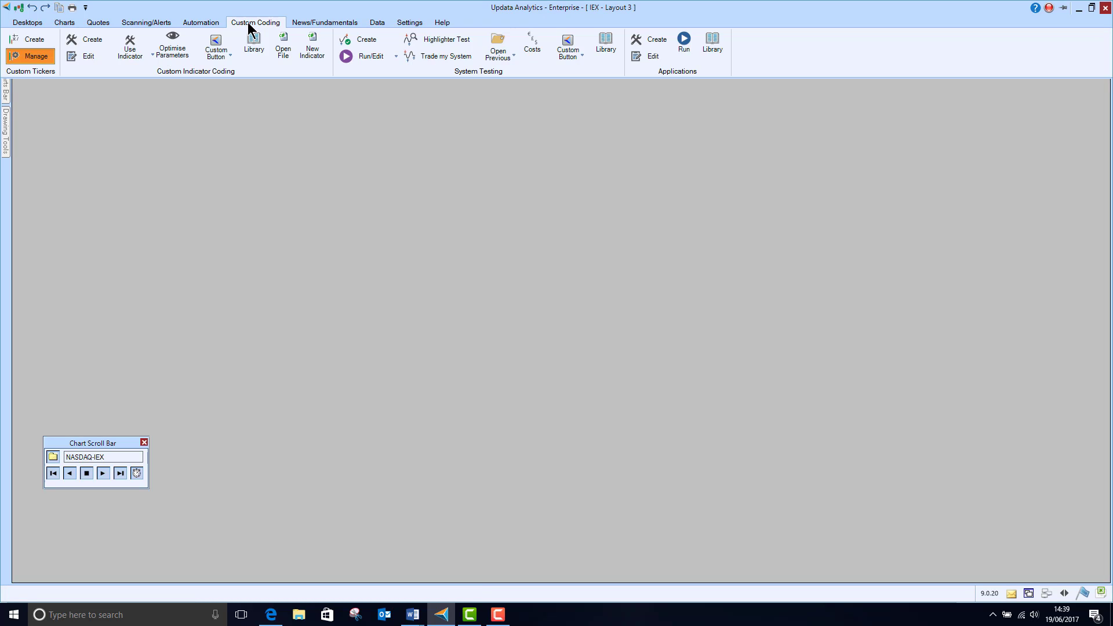
click(395, 57)
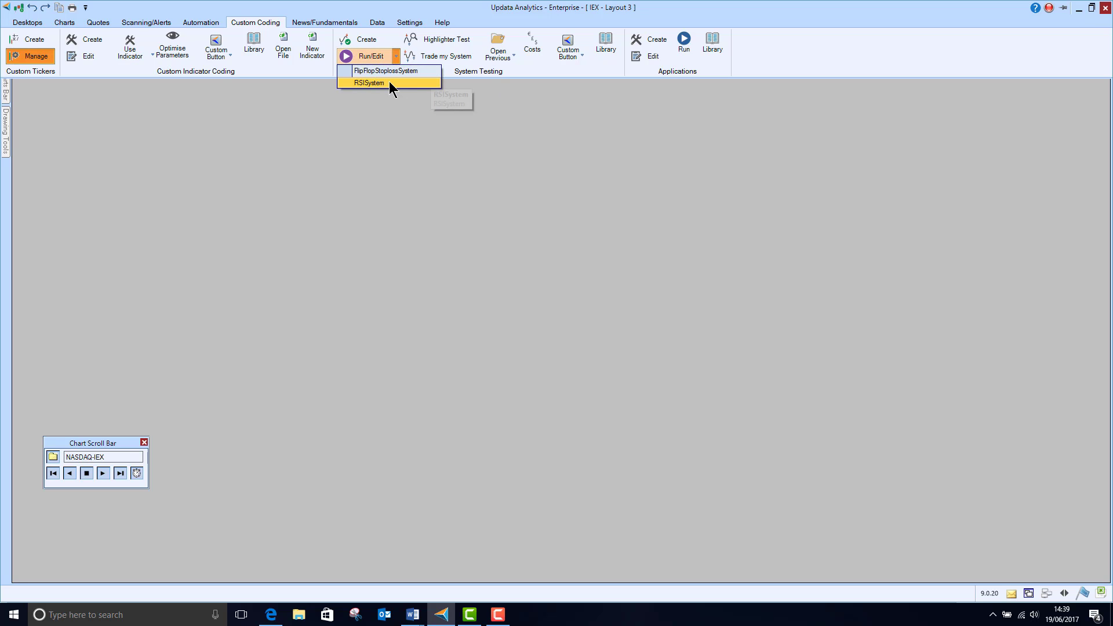
click(389, 69)
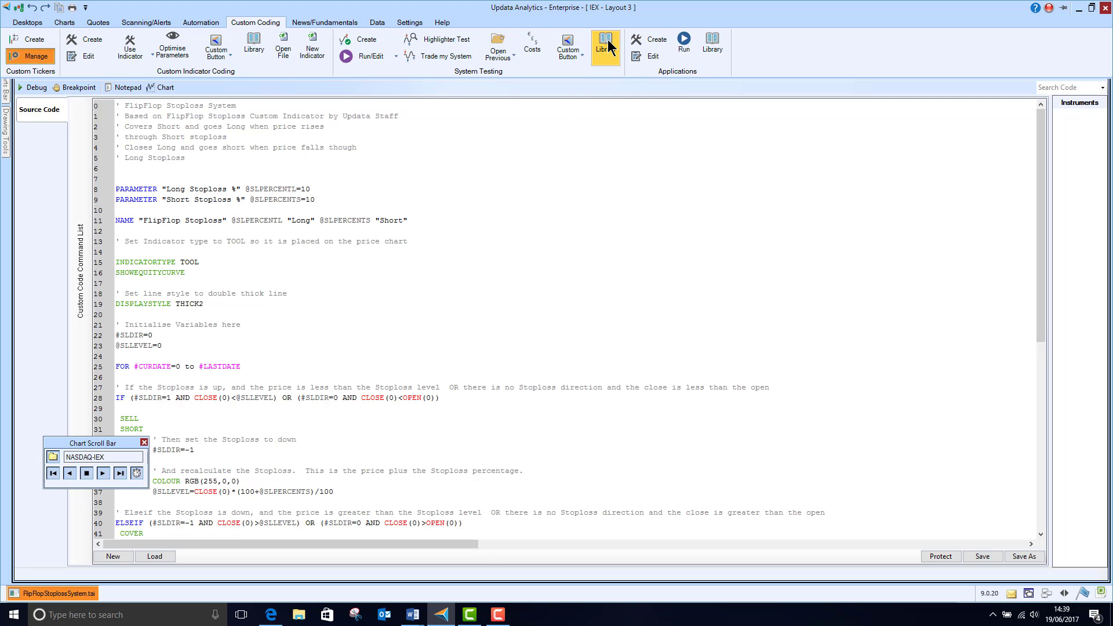
Glance at the System Test Library and close it
click(607, 44)
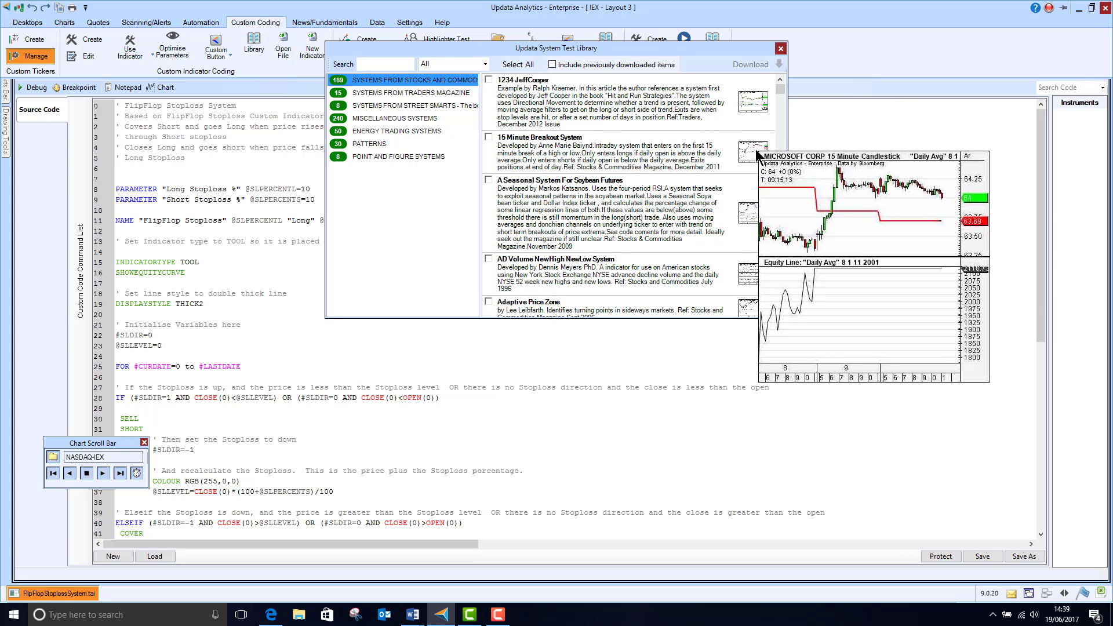
mouse_move(749, 217)
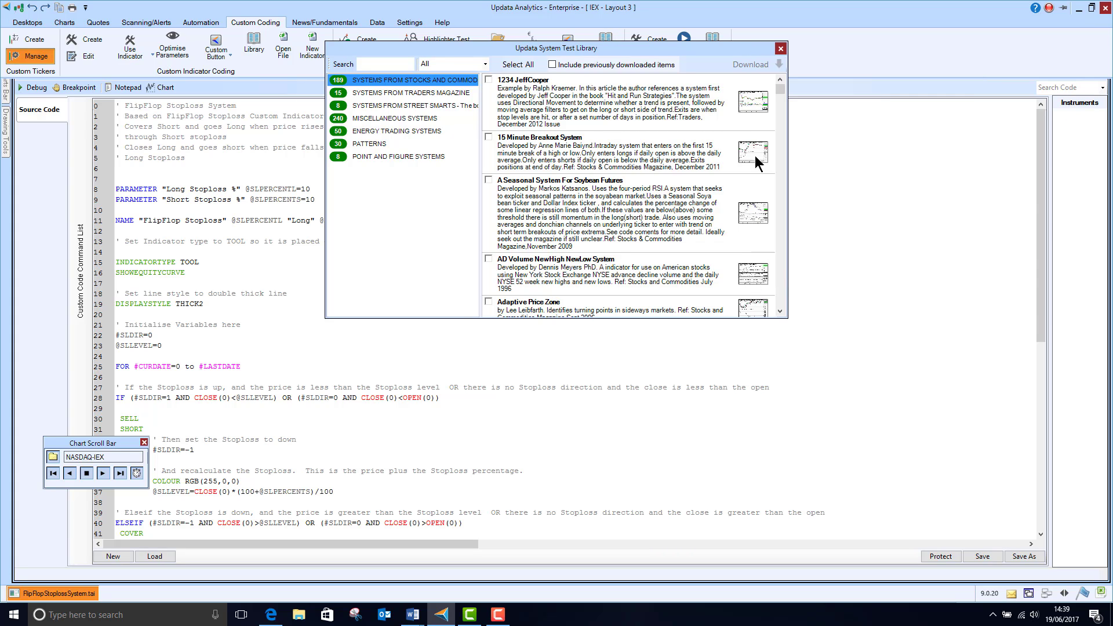
click(781, 49)
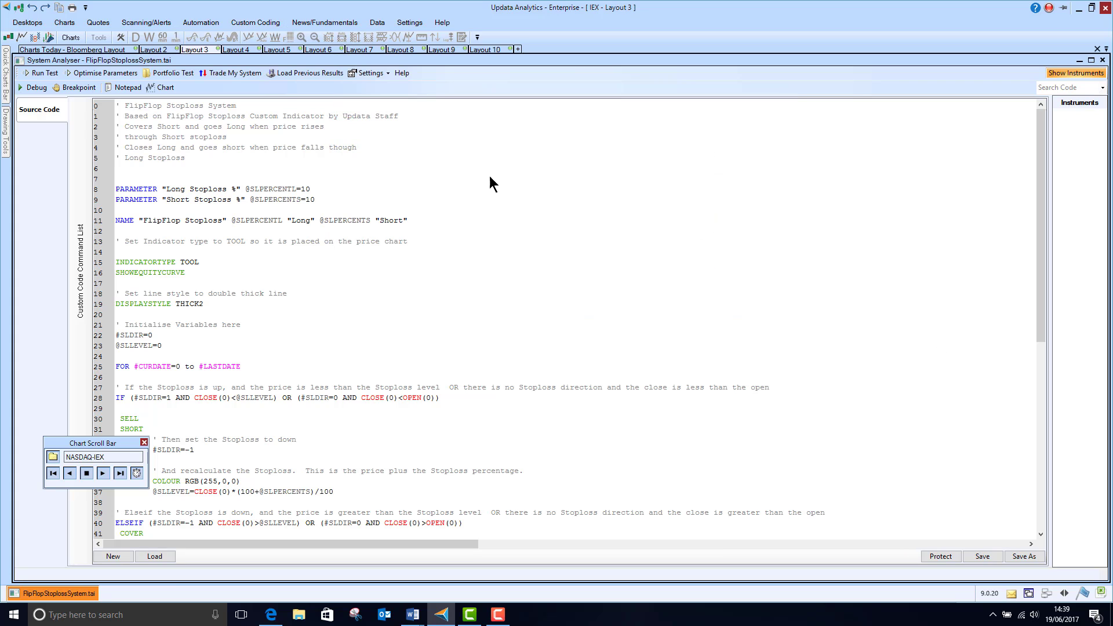
Start a Quick Optimisation and set the Long Stoploss % range values to 0.1
click(102, 73)
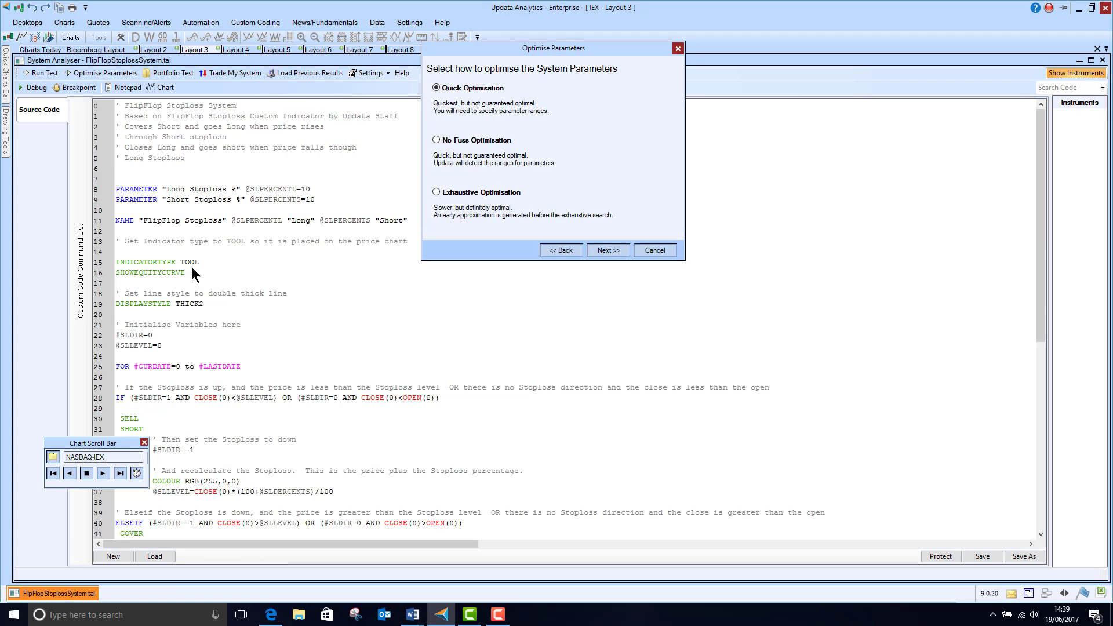
click(610, 251)
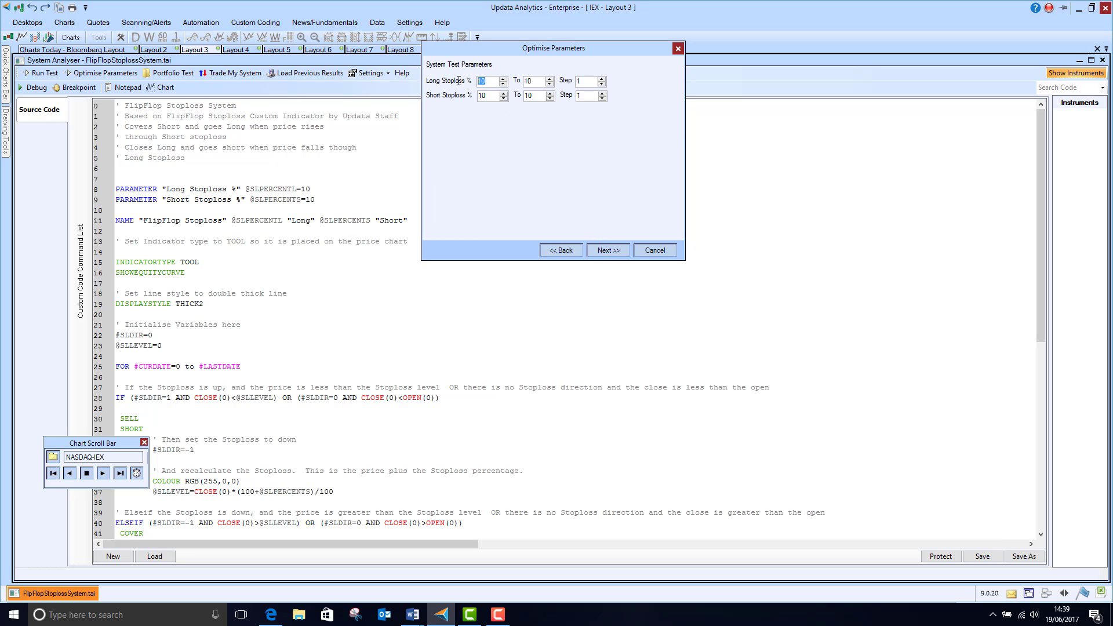
double_click(471, 96)
click(469, 82)
text(0.1)
drag(538, 83, 519, 95)
text(0.1)
Optimise on the AAPL instrument with a 1 Minute timeframe
click(614, 247)
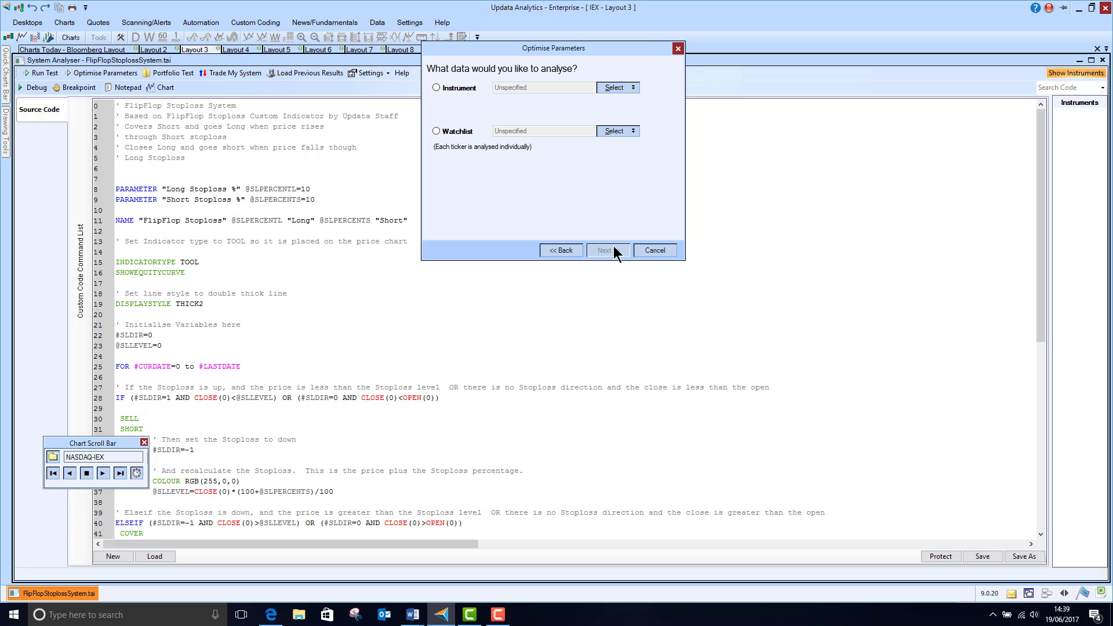
click(609, 90)
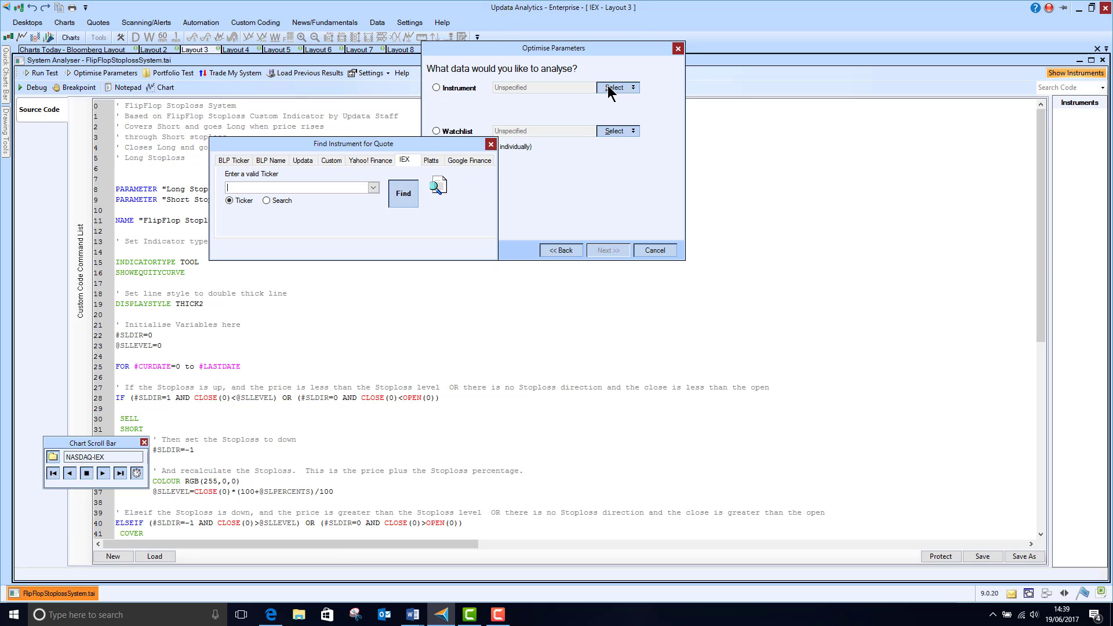
text(AAPL)
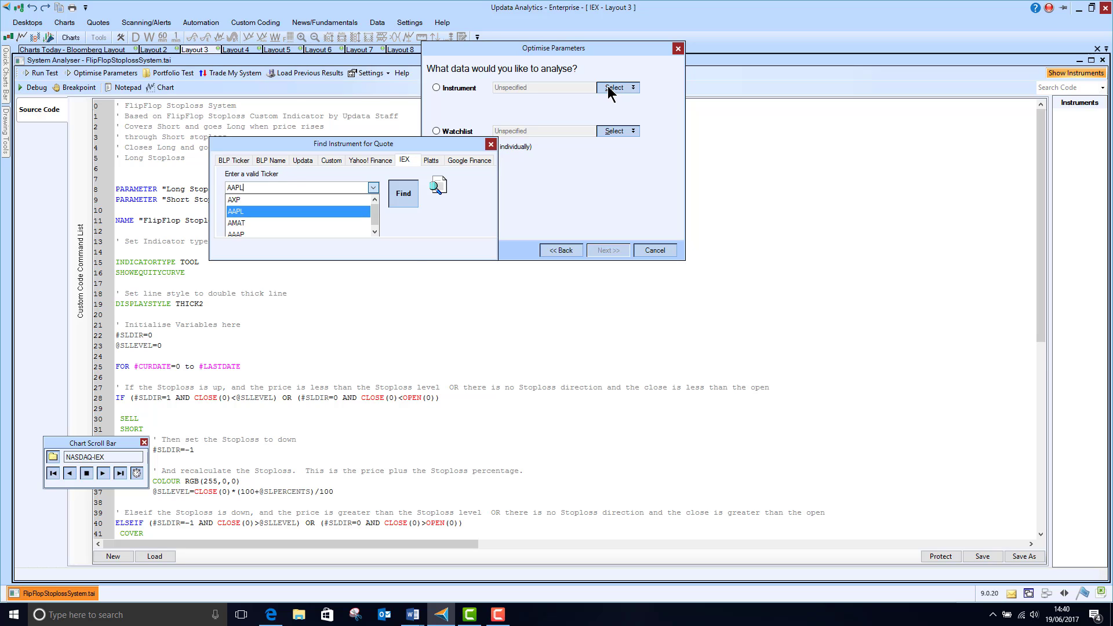
key(Return)
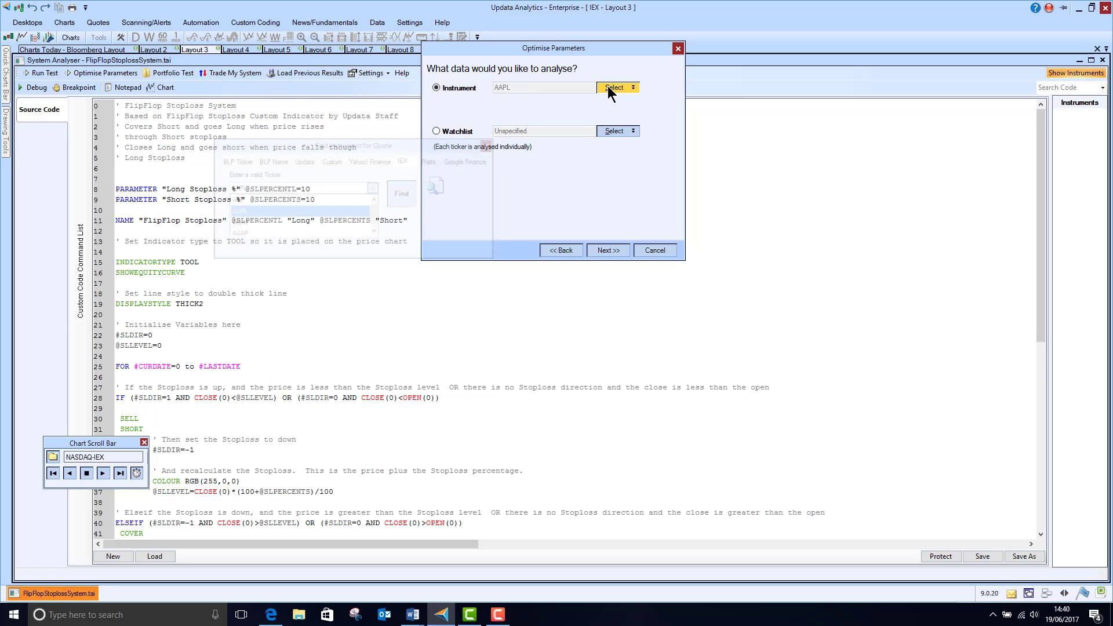
click(622, 250)
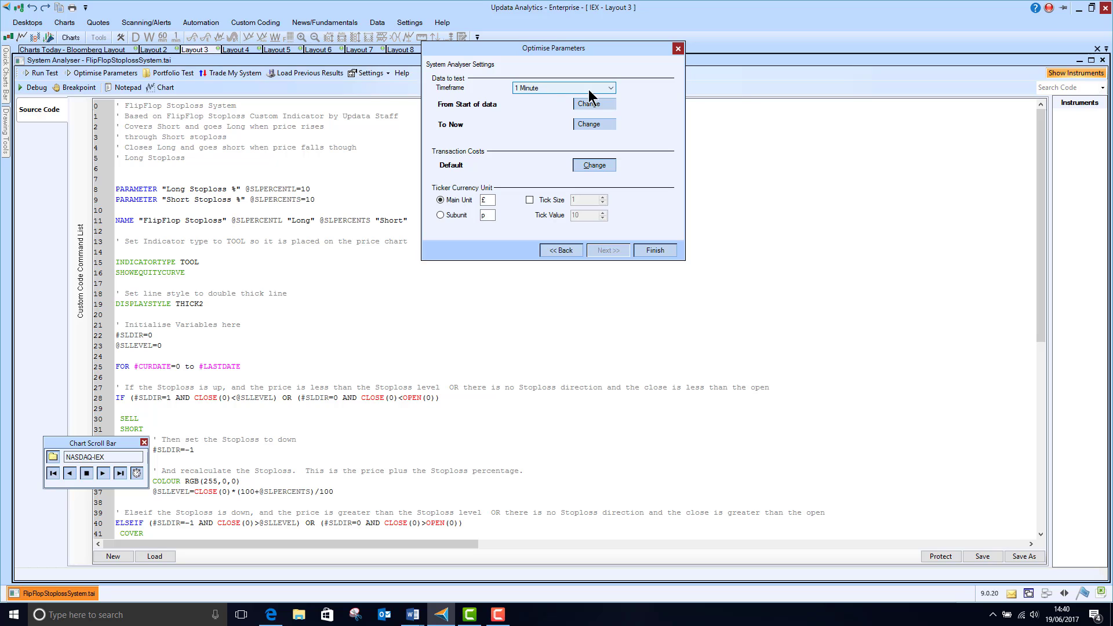
click(610, 88)
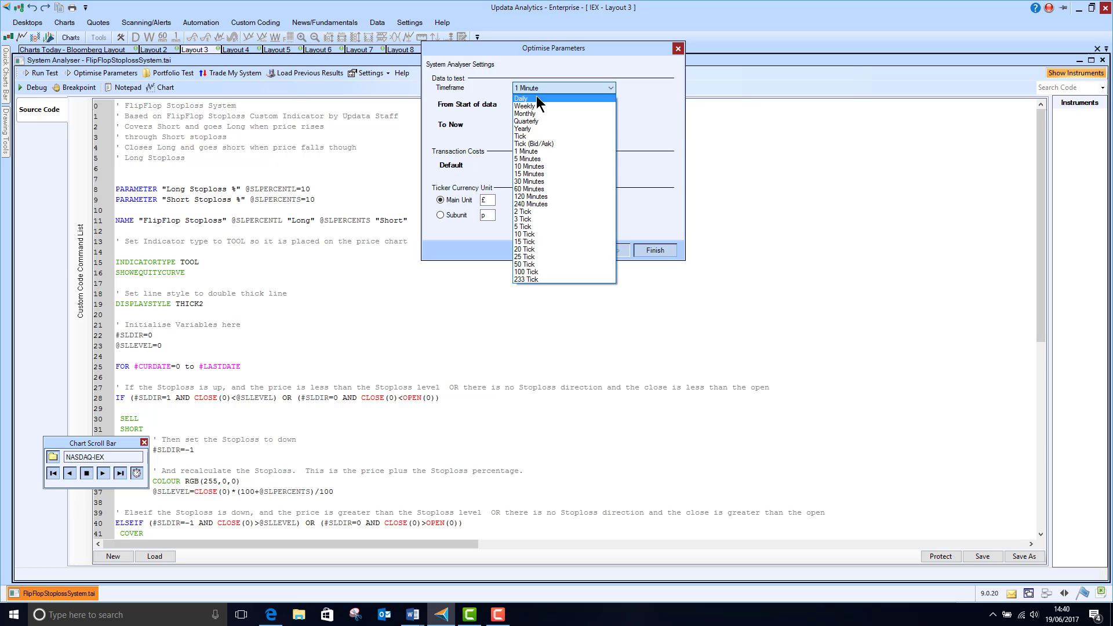
click(666, 106)
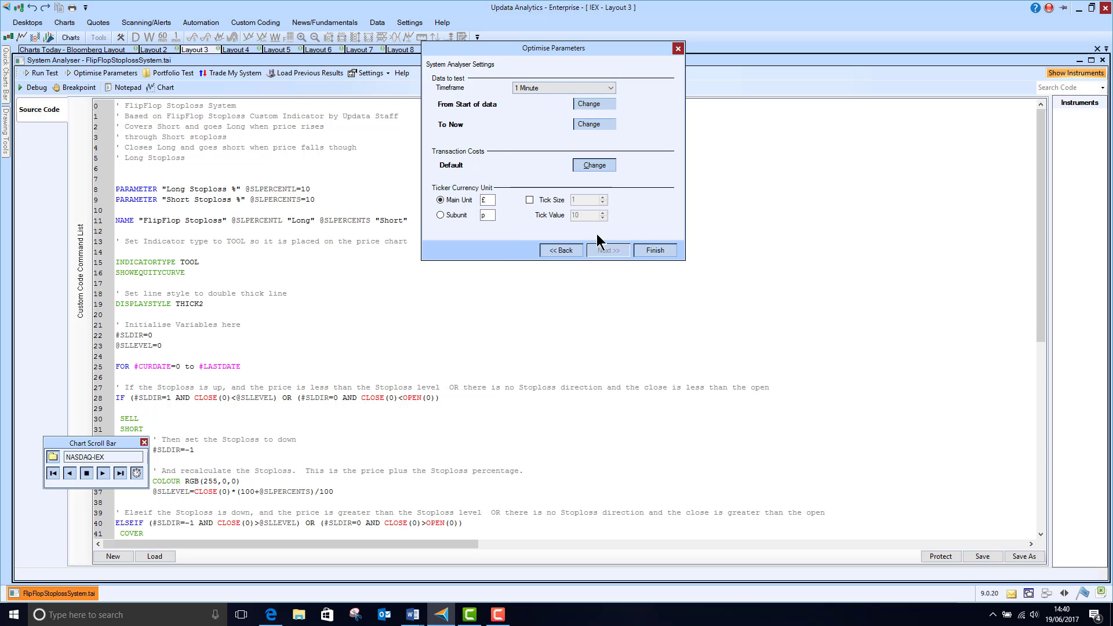
click(652, 249)
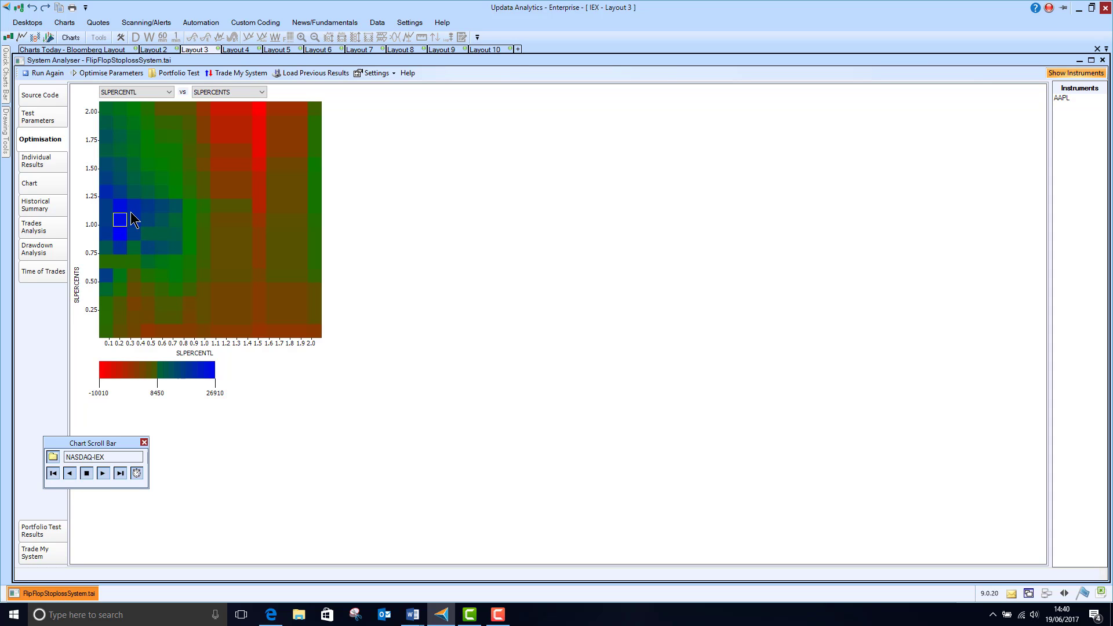
Check the Individual Results, then chart AAPL with the best stop settings: 0.2 long, 1 short
click(47, 164)
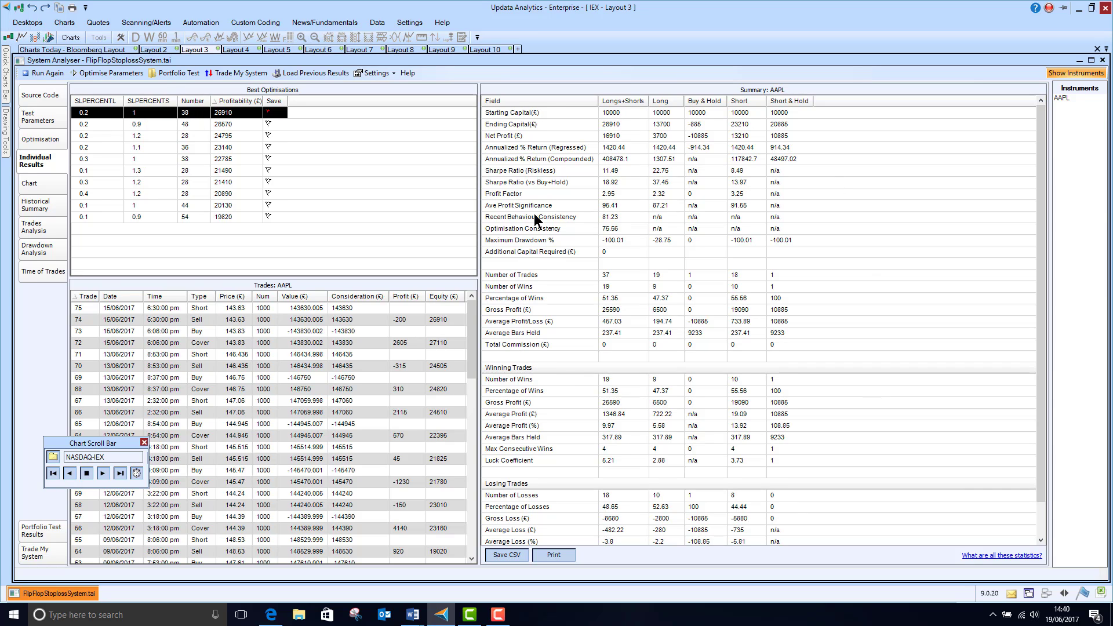
click(31, 182)
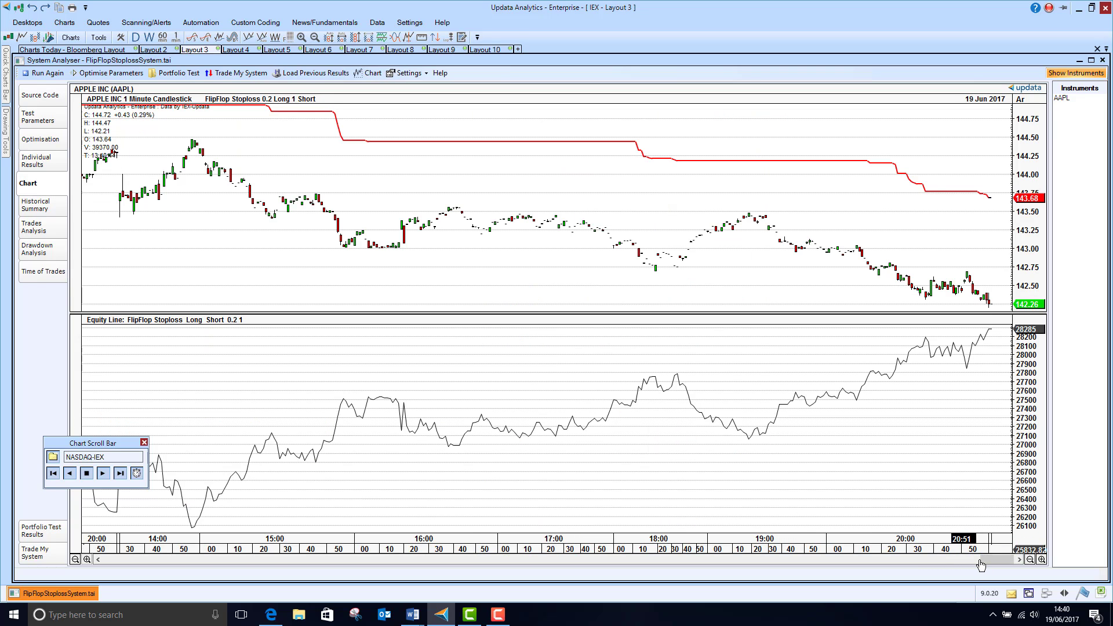
Zoom the AAPL system chart out to about a month of signals, glance at its alert options, then go to Layout 2
drag(980, 565, 168, 568)
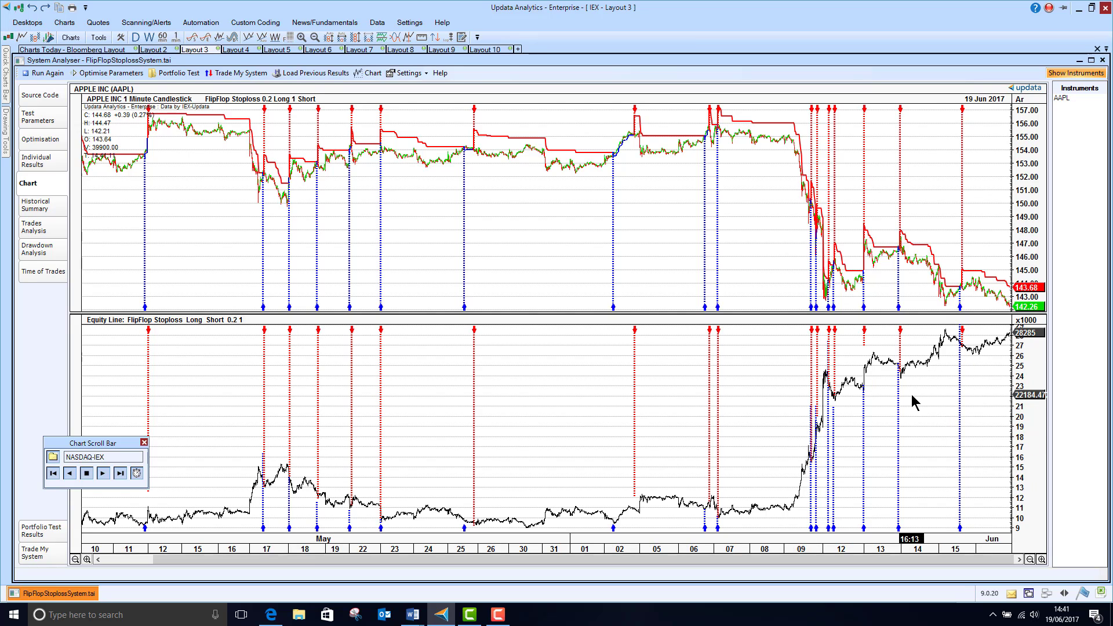
right_click(961, 188)
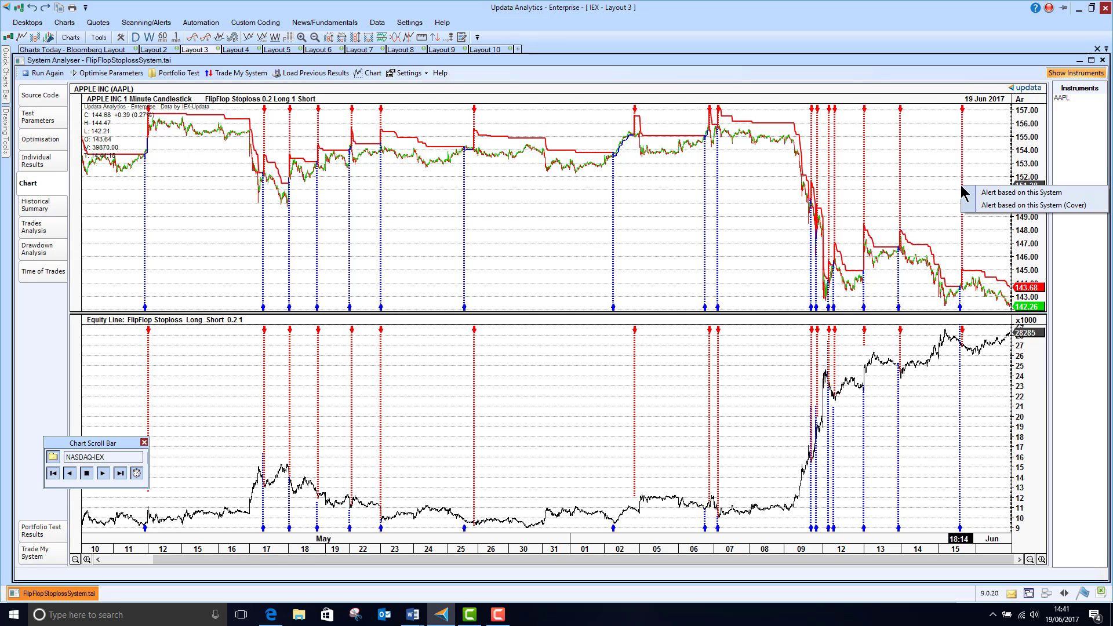
click(992, 166)
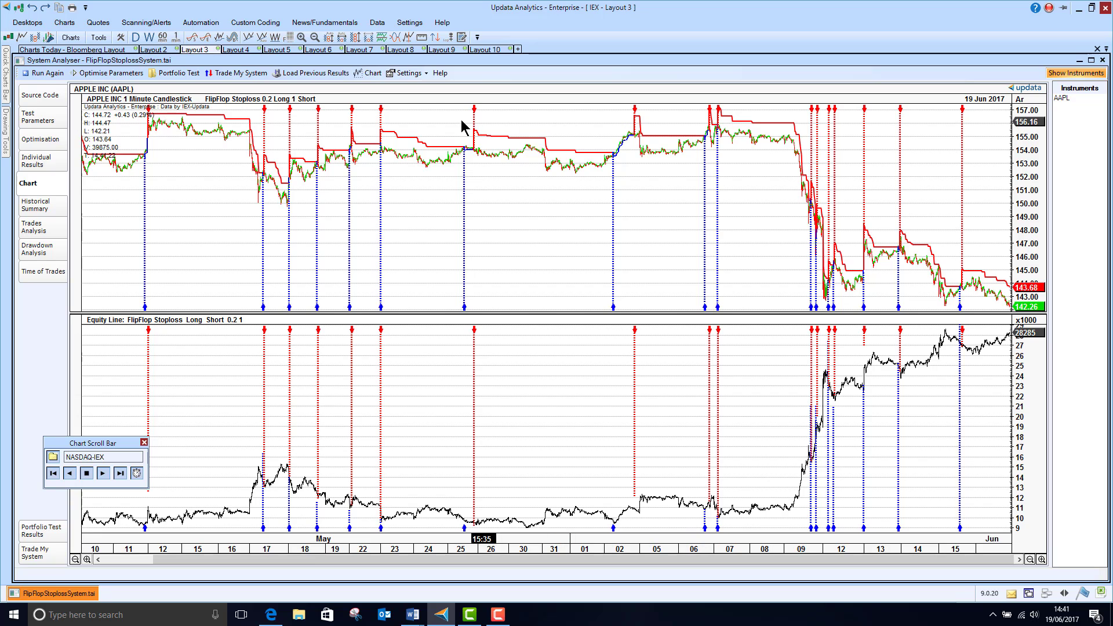
click(157, 51)
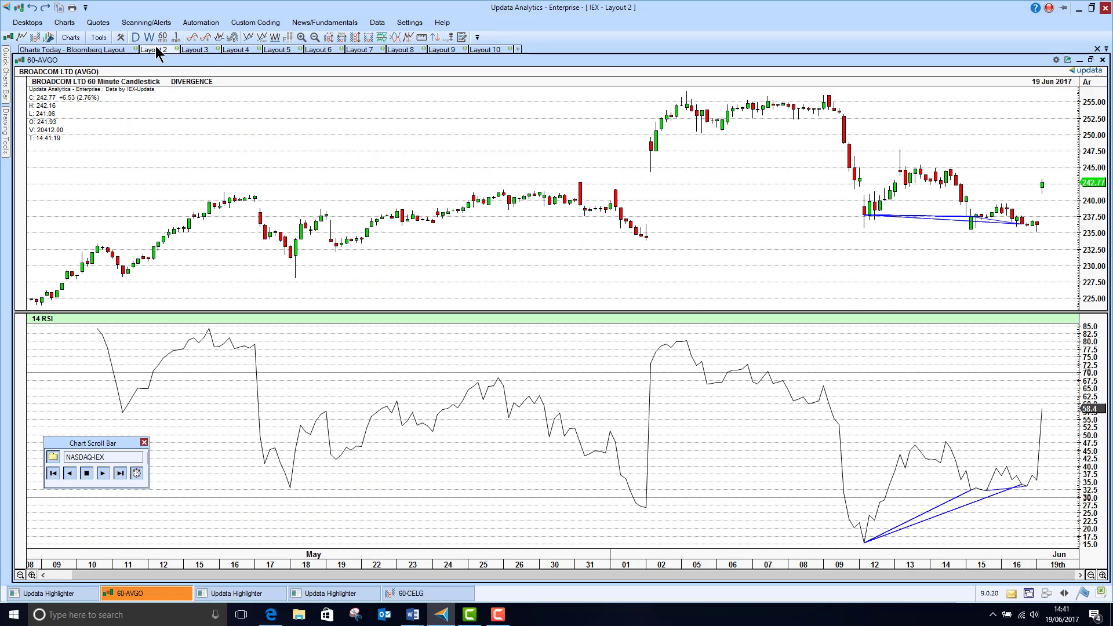
Switch to the Charts Today - Bloomberg layout and minimize both Microsoft chart windows
click(103, 51)
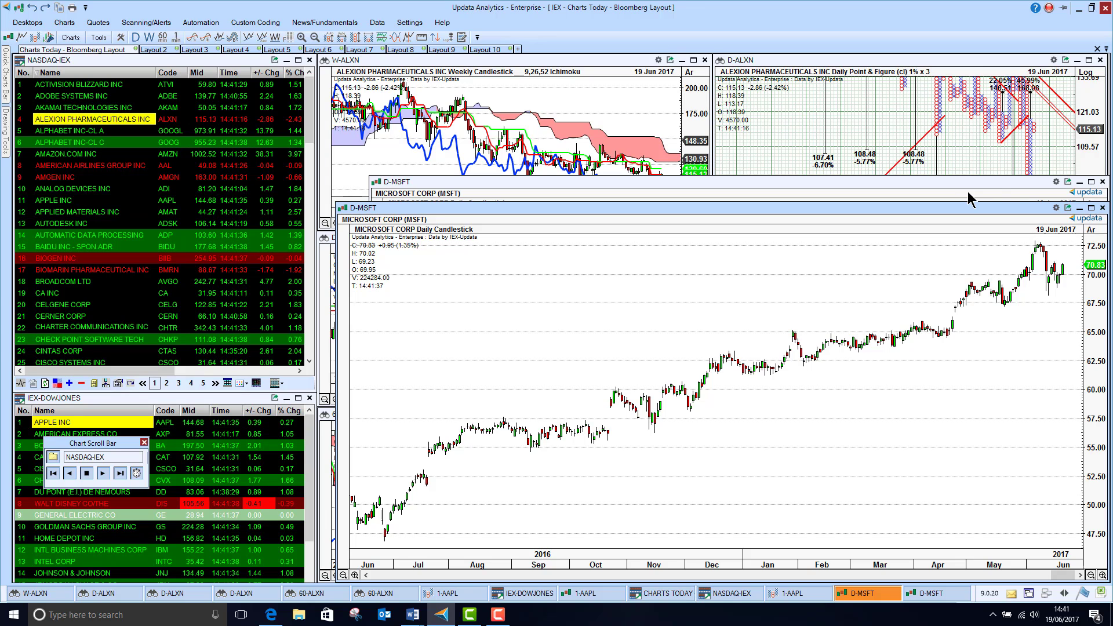
click(1079, 208)
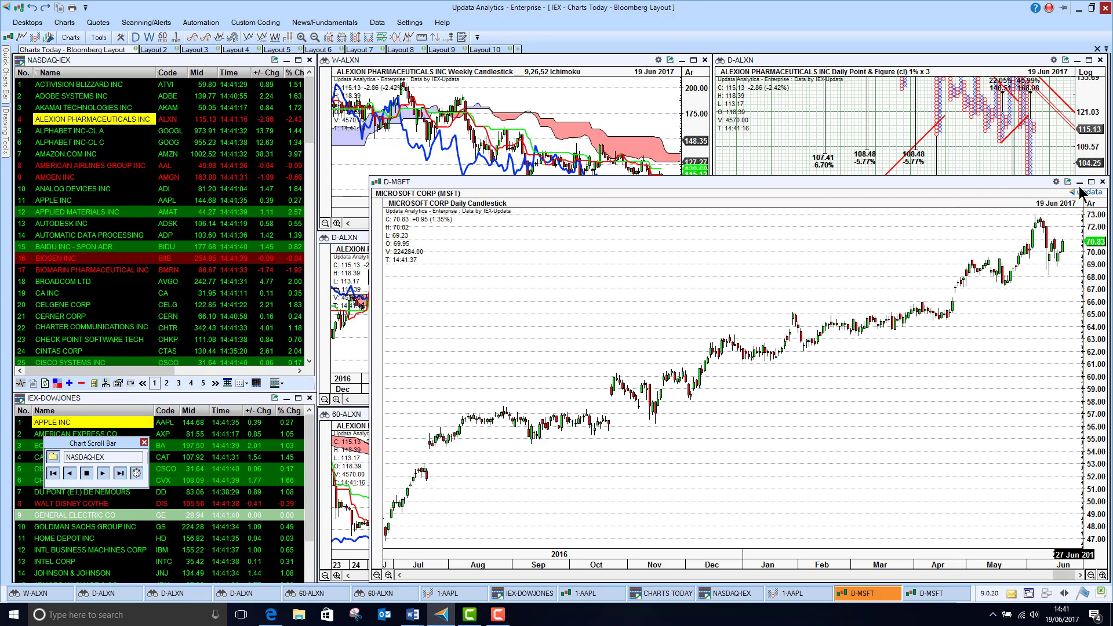
click(1080, 181)
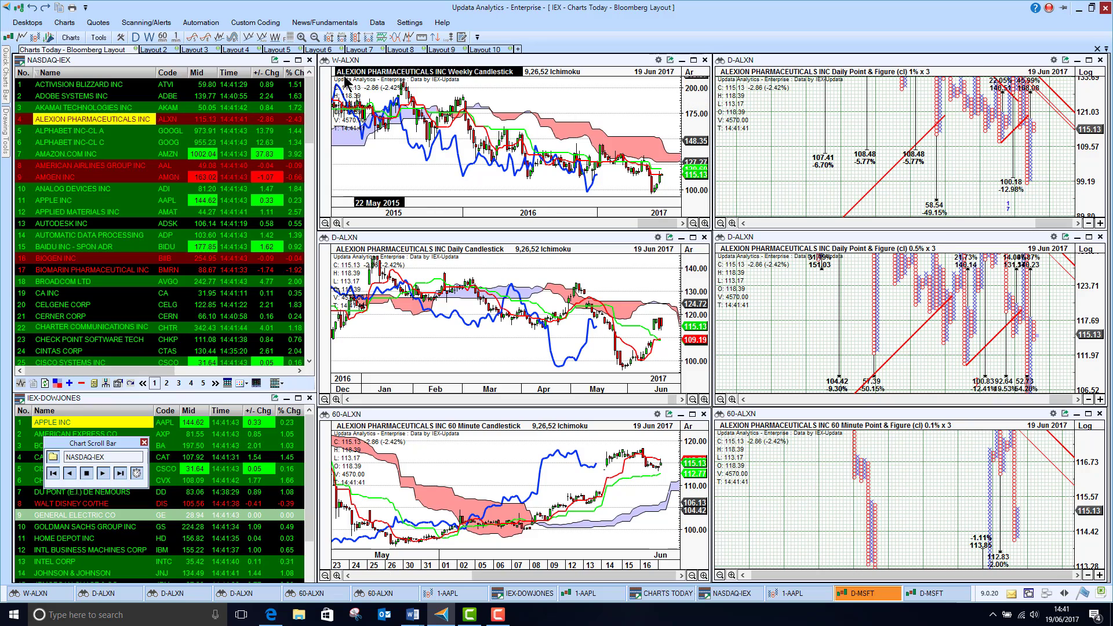
Sort NASDAQ-IEX by % Chg and show the linked charts for JD.COM, then Amazon
click(292, 73)
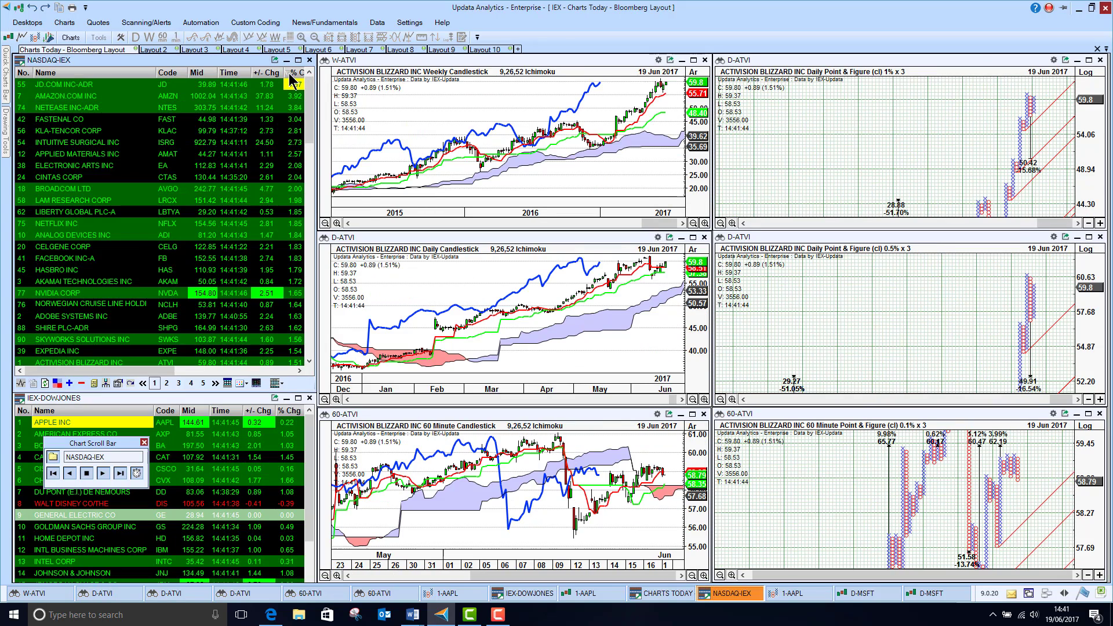
click(62, 85)
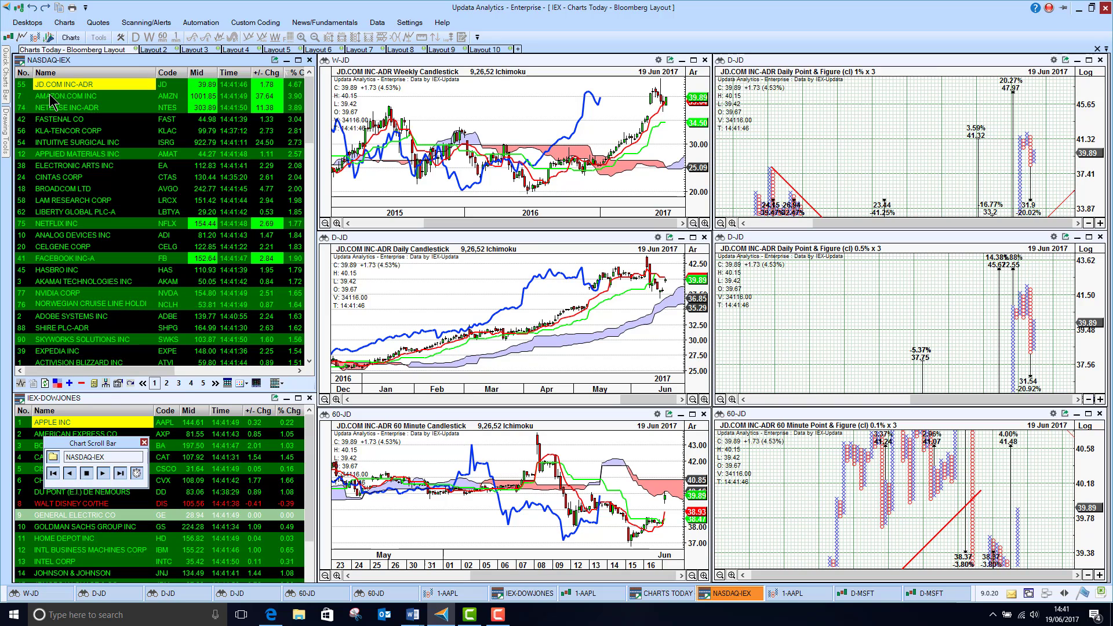
click(51, 97)
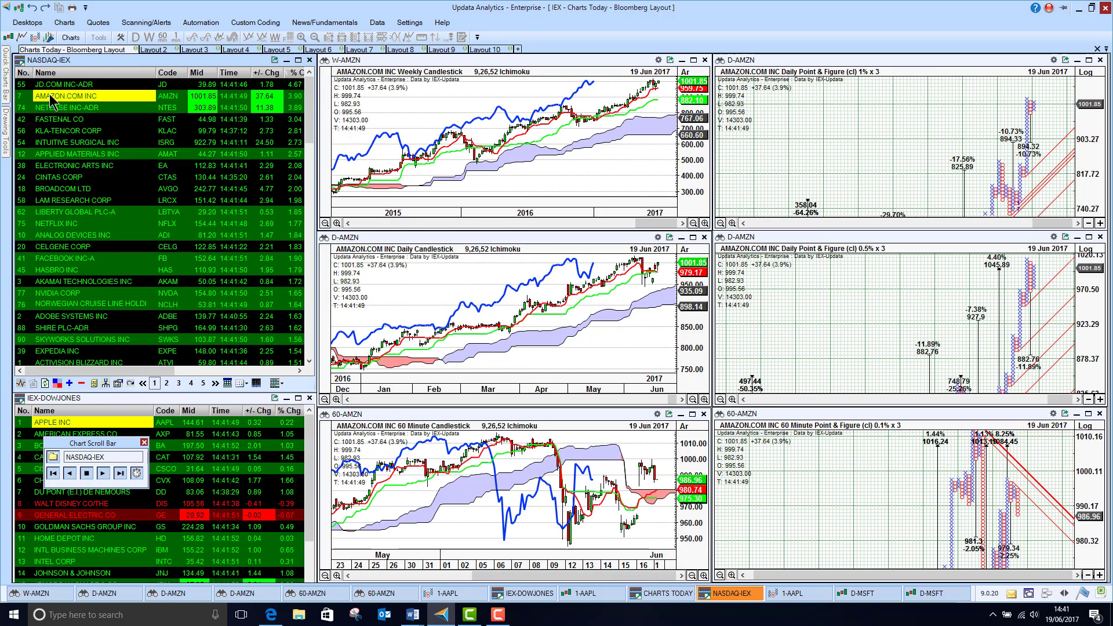